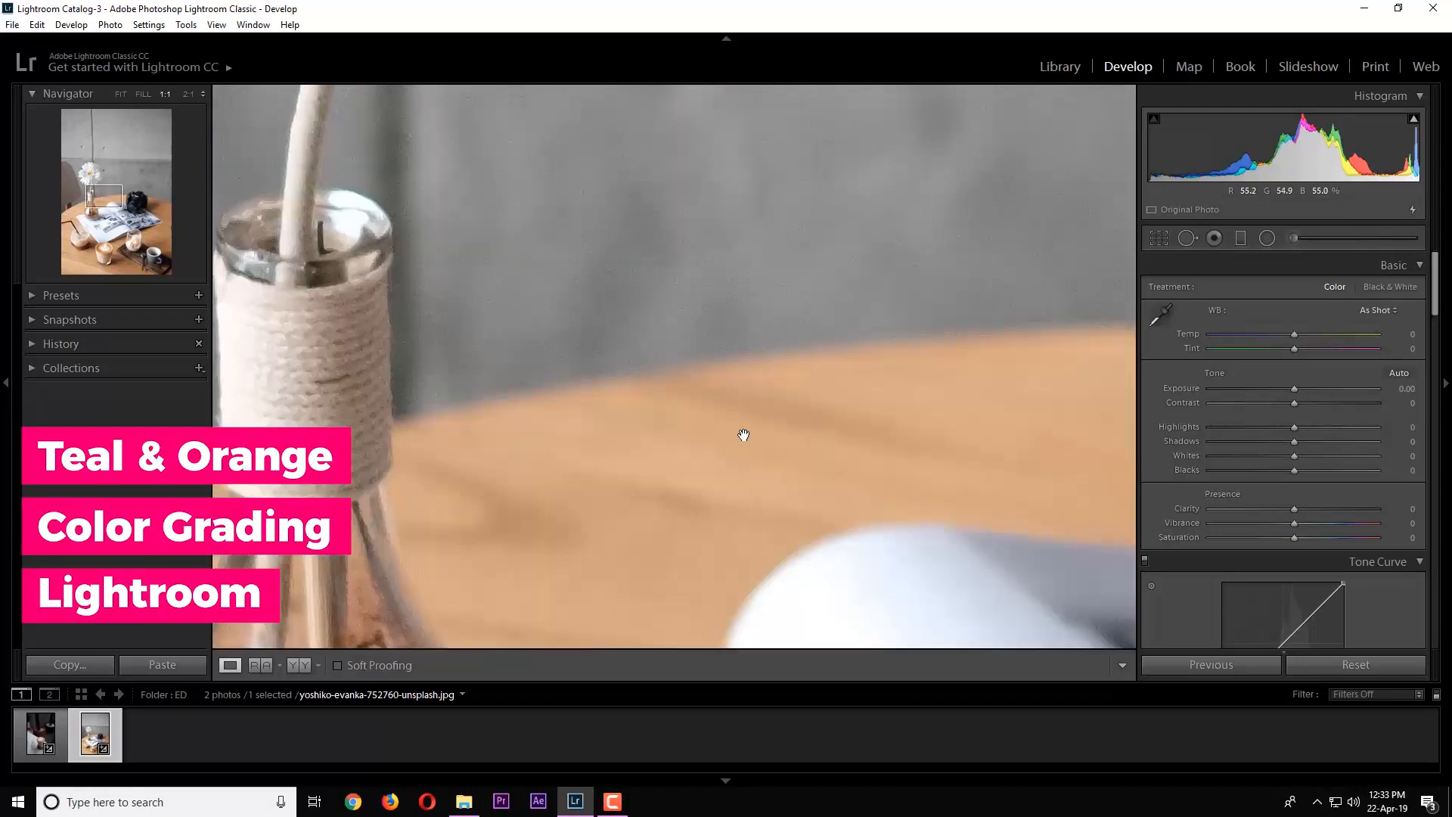
# In Camera Calibration, set the Red Primary hue to +100 and the Blue Primary hue to −100.
pyautogui.moveTo(742, 431); pyautogui.dragTo(689, 132)
pyautogui.moveTo(801, 418); pyautogui.dragTo(697, 327)
pyautogui.click(700, 330)
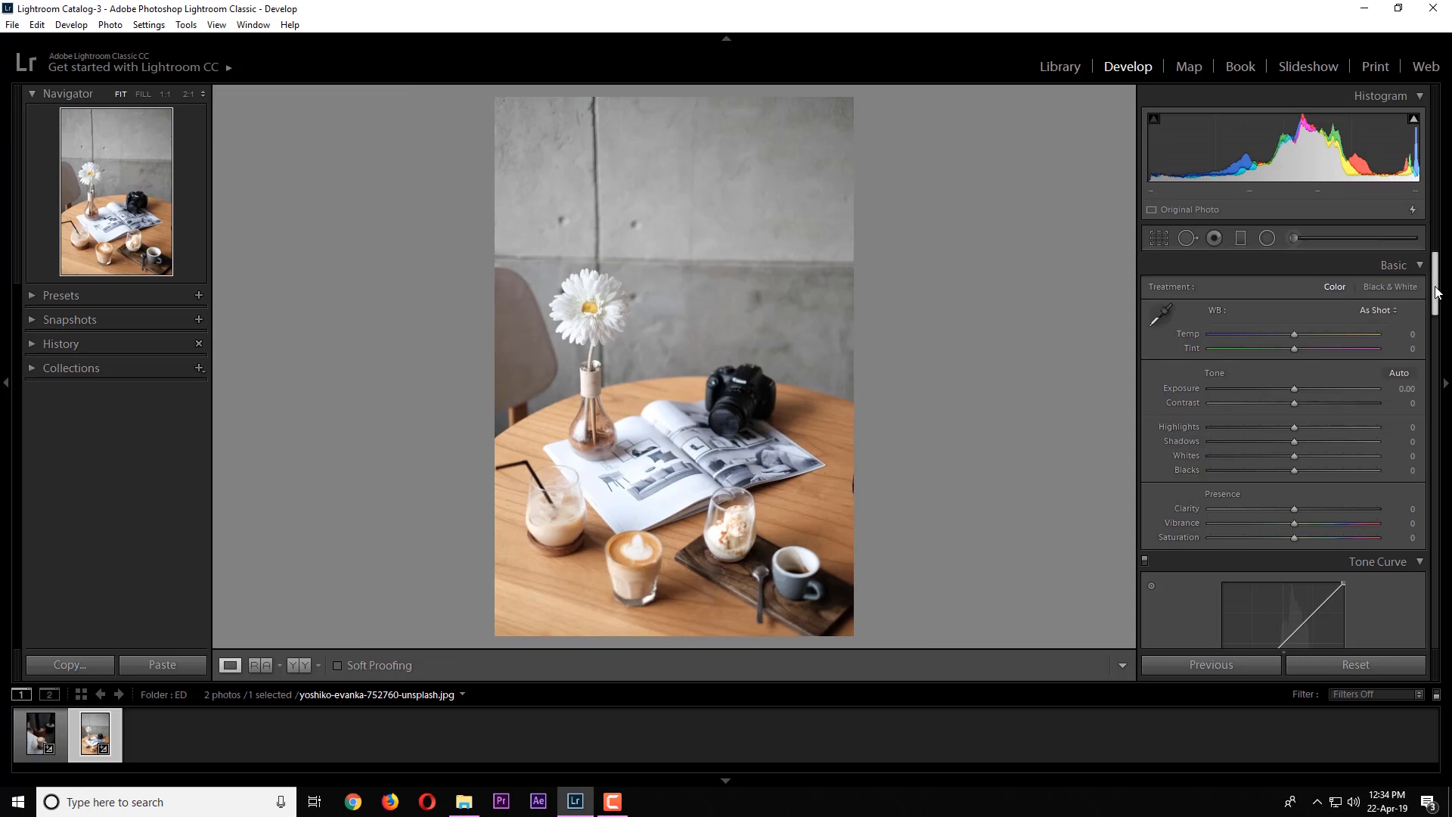
pyautogui.moveTo(1437, 296); pyautogui.dragTo(1436, 639)
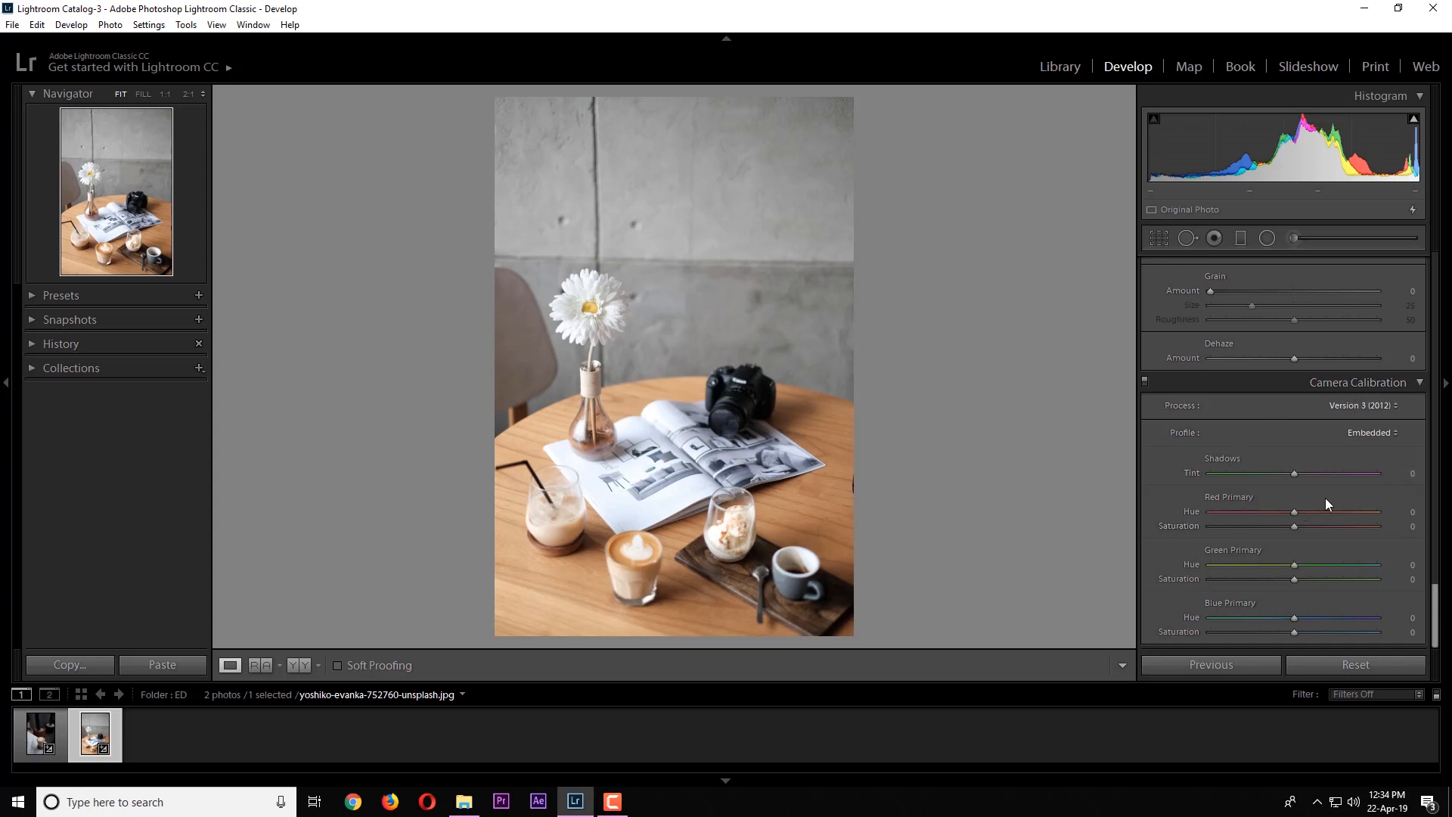
pyautogui.moveTo(1295, 513); pyautogui.dragTo(1348, 517)
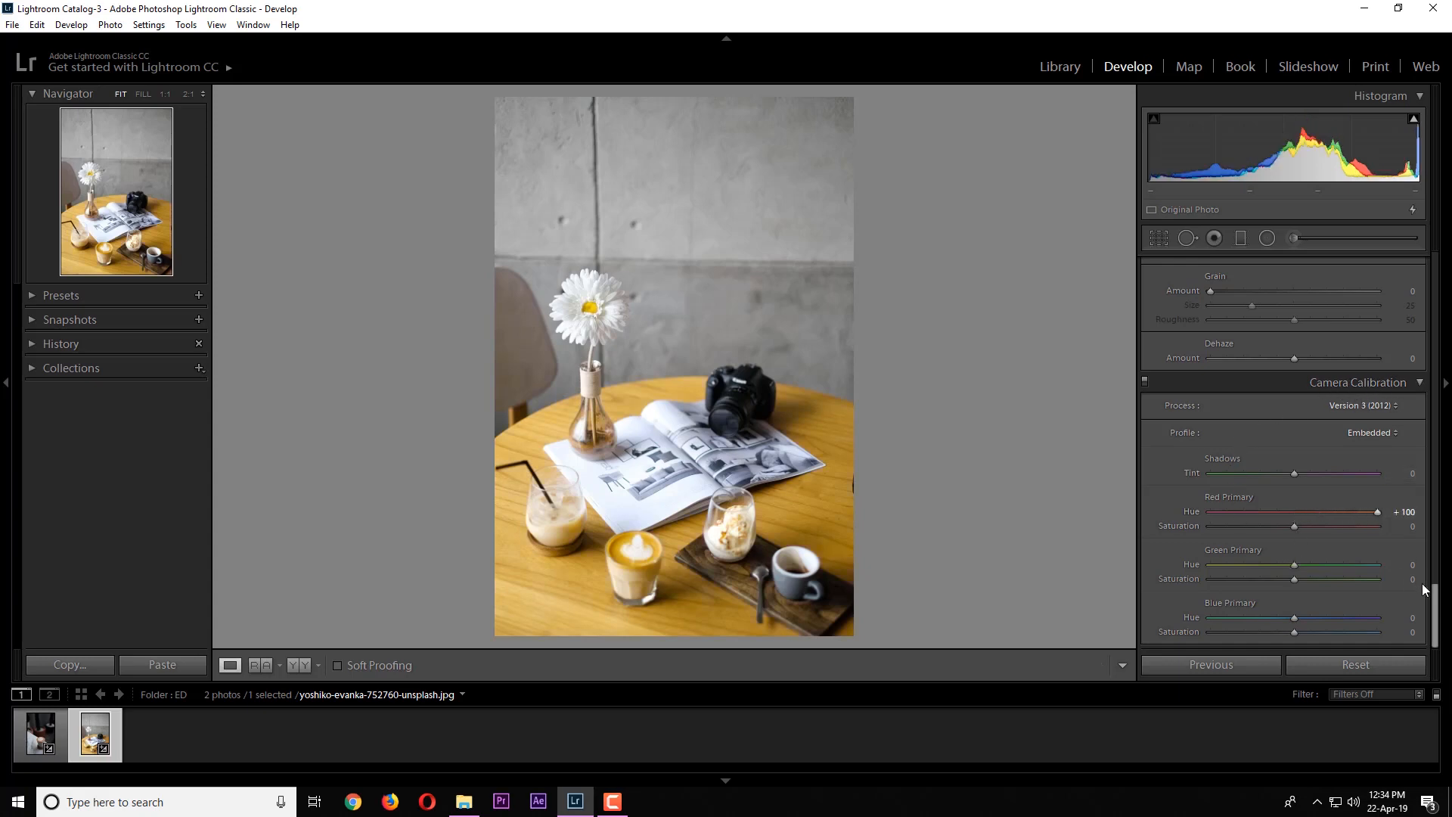
pyautogui.moveTo(1292, 616); pyautogui.dragTo(1192, 614)
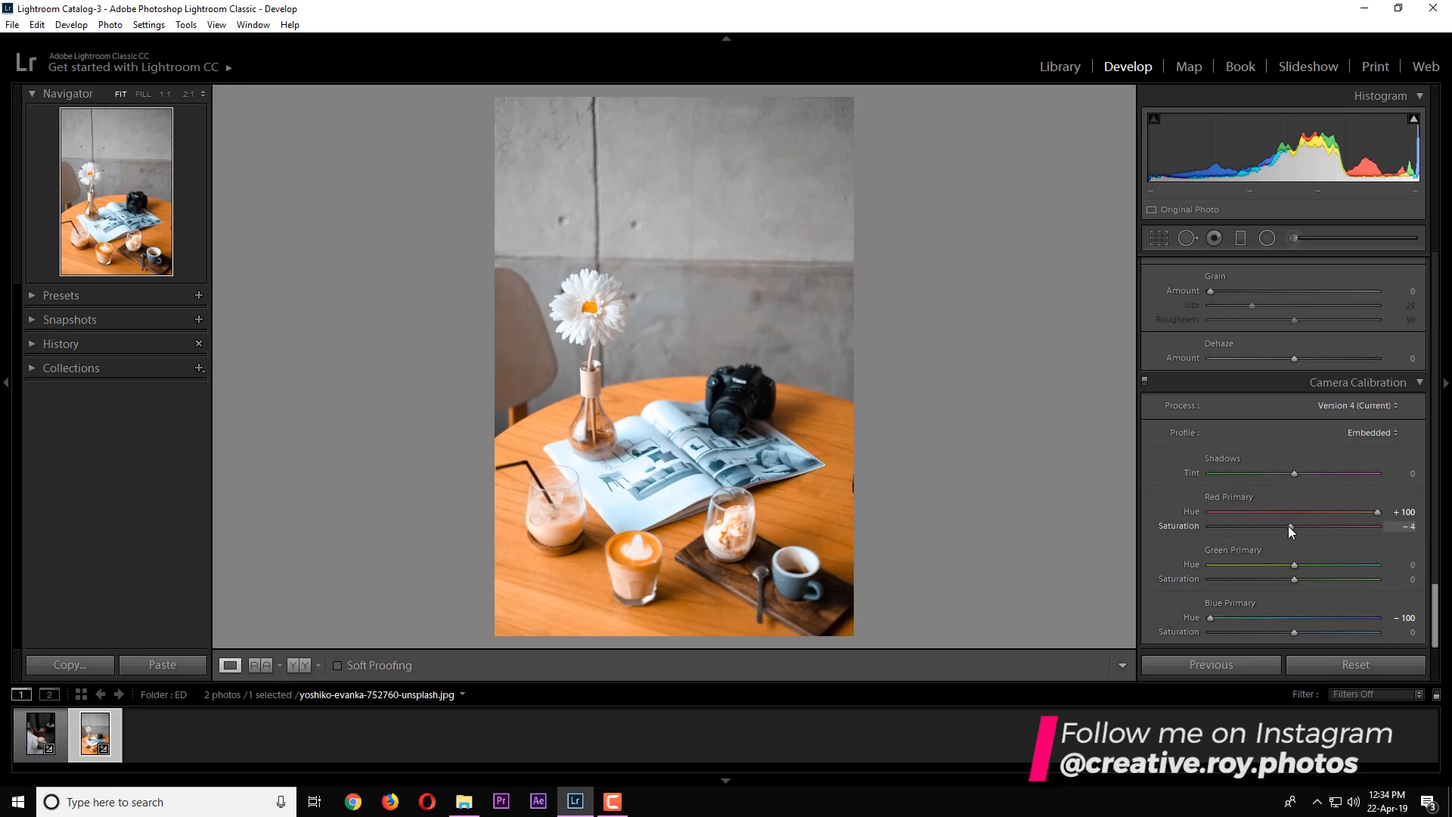
# Set the calibration's Red Primary saturation to −12, Green Primary hue to +38 and saturation to −12, and Blue Primary saturation to +34.
pyautogui.moveTo(1287, 525); pyautogui.dragTo(1282, 525)
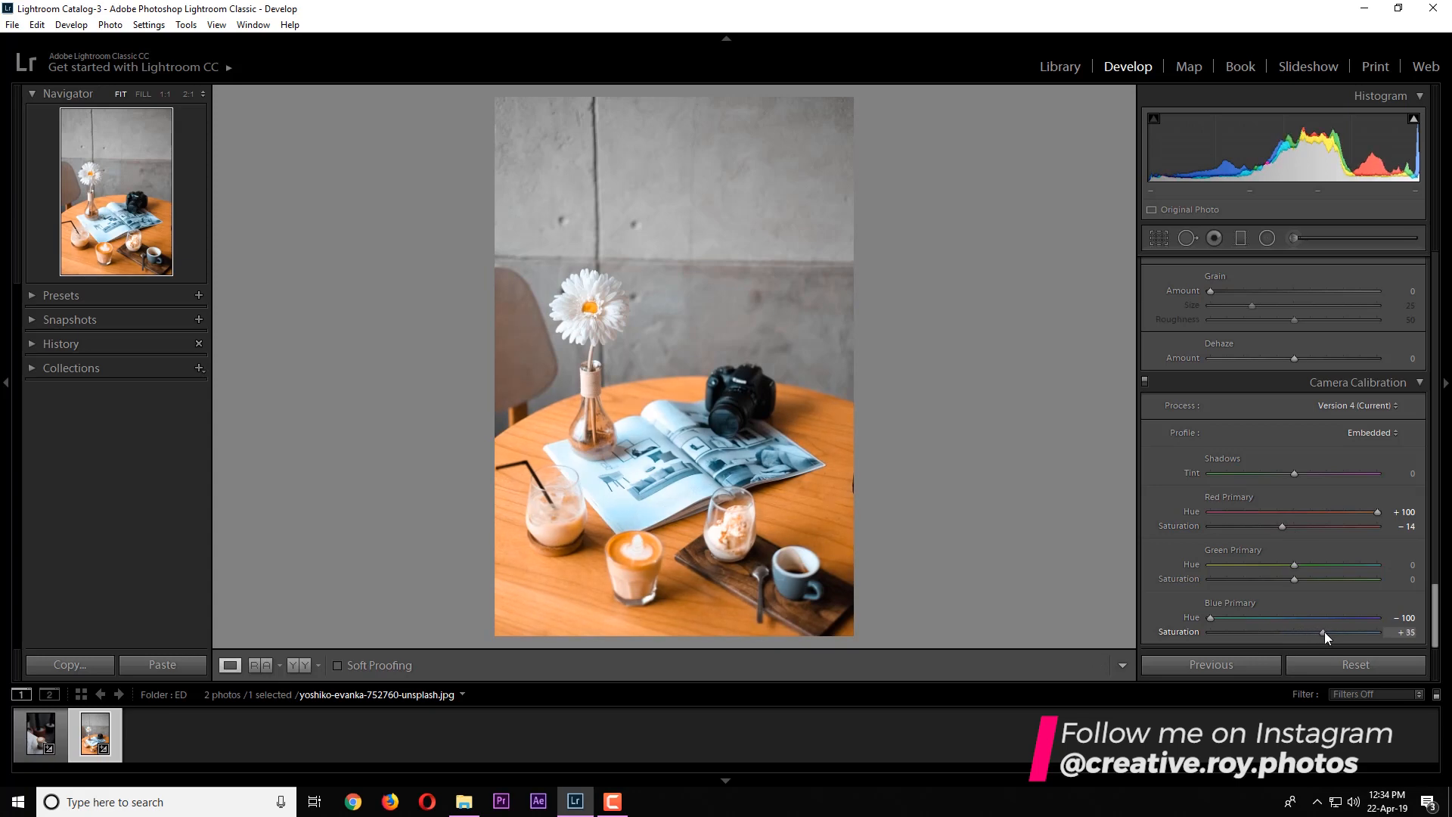
pyautogui.moveTo(1324, 632); pyautogui.dragTo(1323, 632)
pyautogui.moveTo(1295, 565)
pyautogui.mouseDown()
pyautogui.moveTo(1329, 565)
pyautogui.moveTo(1281, 578)
pyautogui.mouseUp()
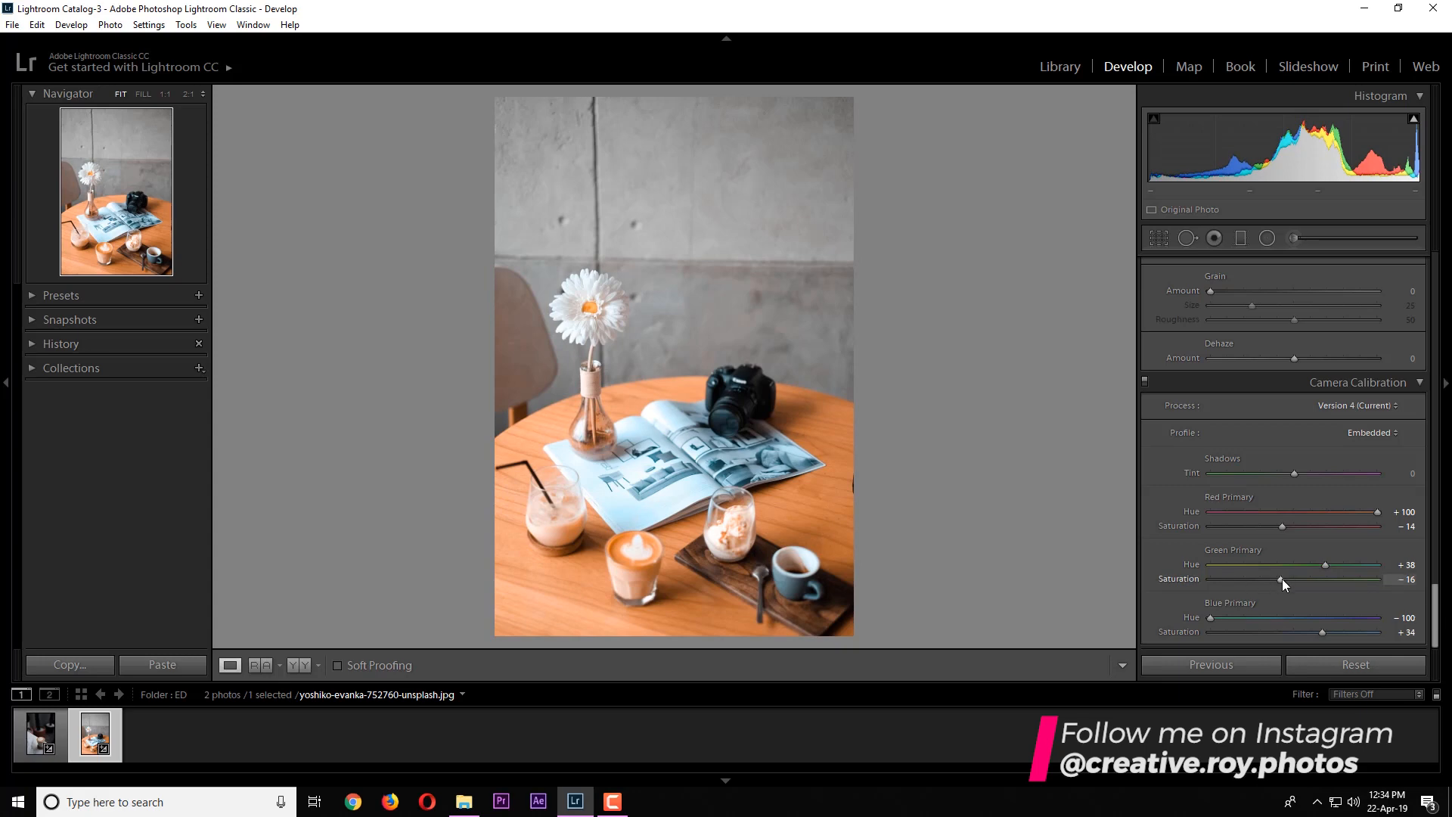
pyautogui.moveTo(1283, 579); pyautogui.dragTo(1286, 580)
pyautogui.moveTo(1283, 527)
pyautogui.mouseDown()
pyautogui.moveTo(1264, 530)
pyautogui.moveTo(1286, 531)
pyautogui.mouseUp()
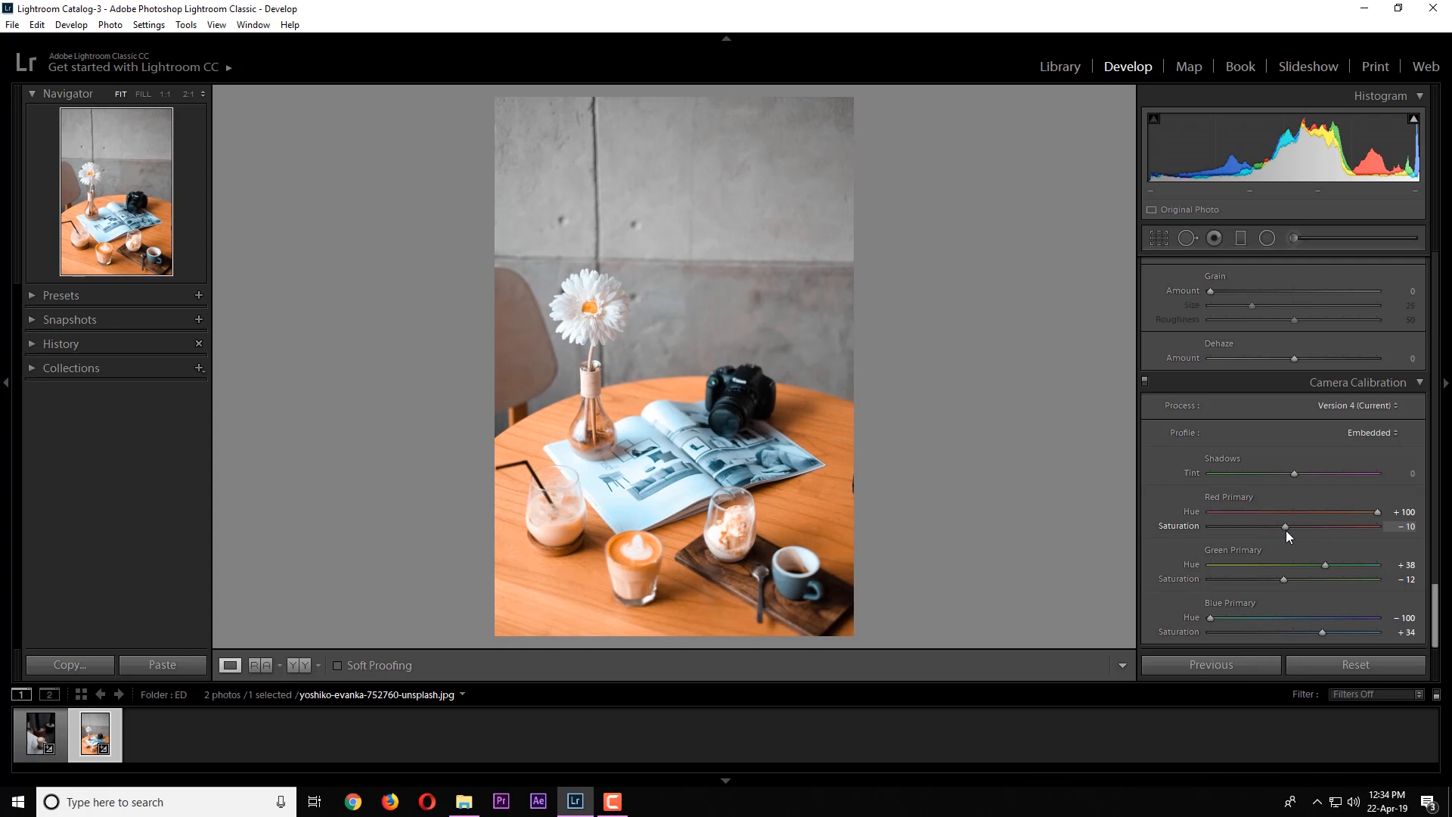
pyautogui.moveTo(1289, 536); pyautogui.dragTo(1284, 536)
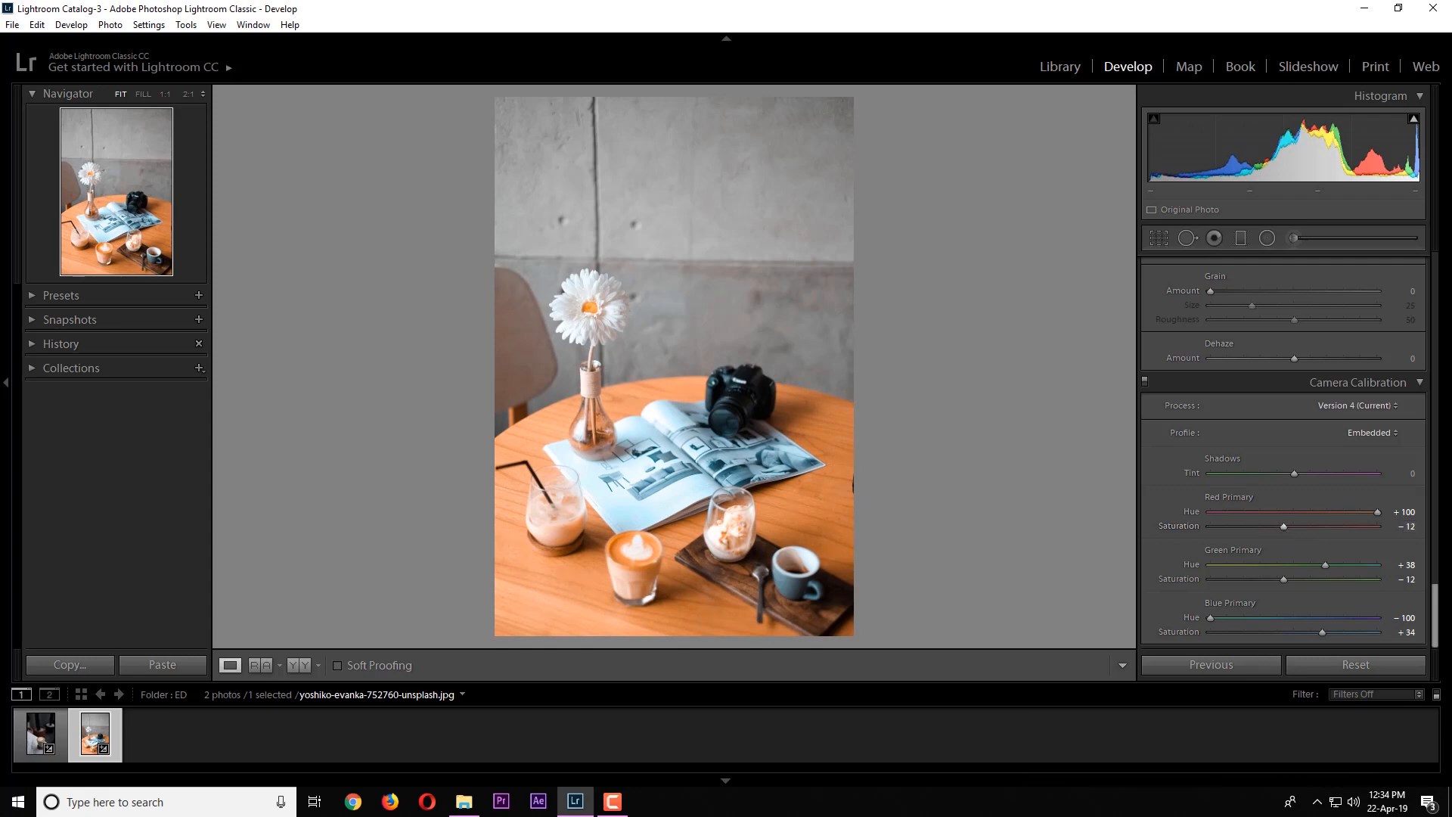
# Set the white balance to Temp −11 and Tint +9, and the tone to Contrast +4, Highlights −11, Shadows −4 and Whites +9.
pyautogui.moveTo(1437, 639); pyautogui.dragTo(1441, 285)
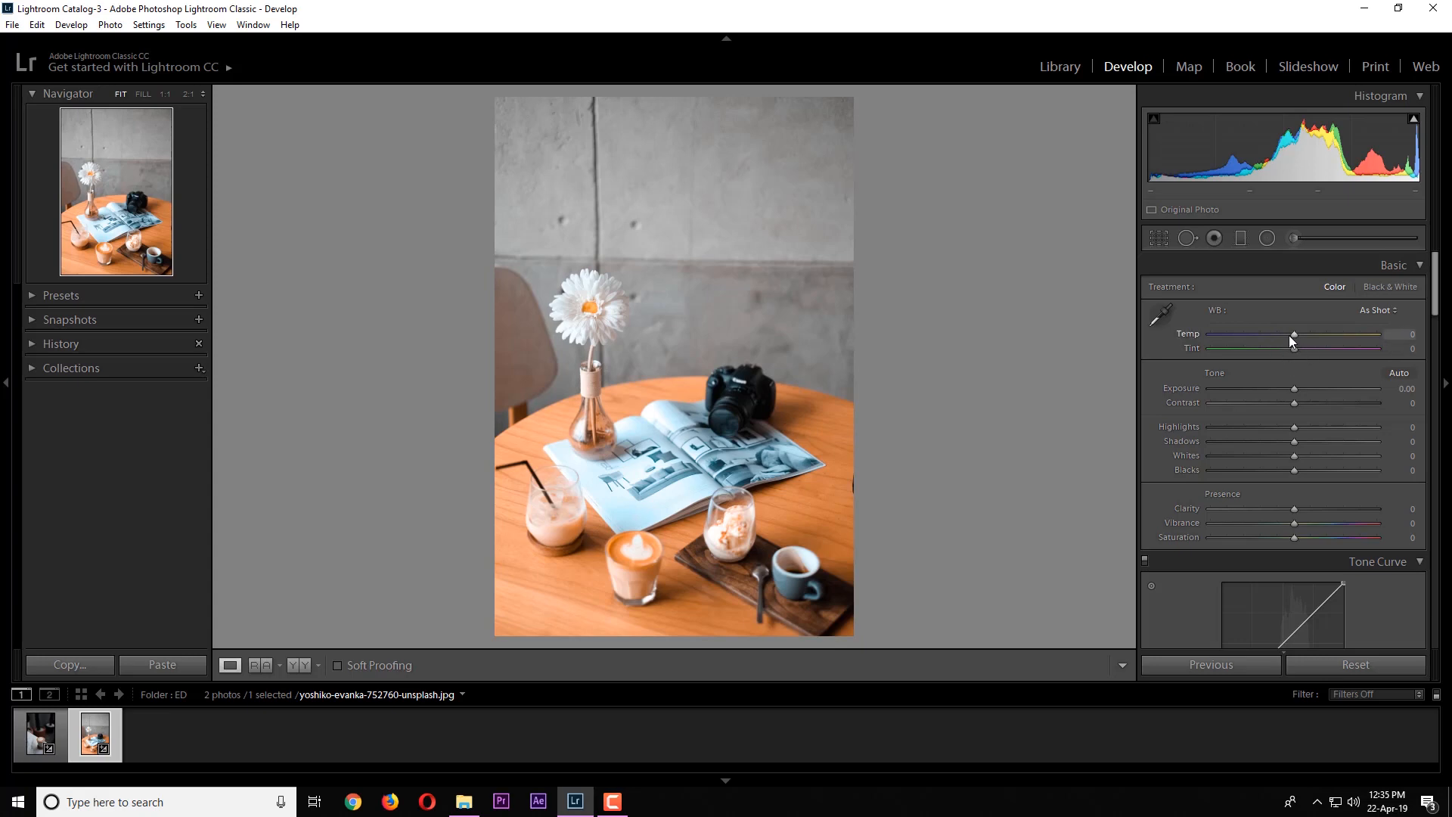
pyautogui.moveTo(1294, 333)
pyautogui.mouseDown()
pyautogui.moveTo(1283, 323)
pyautogui.moveTo(1301, 348)
pyautogui.moveTo(1284, 339)
pyautogui.mouseUp()
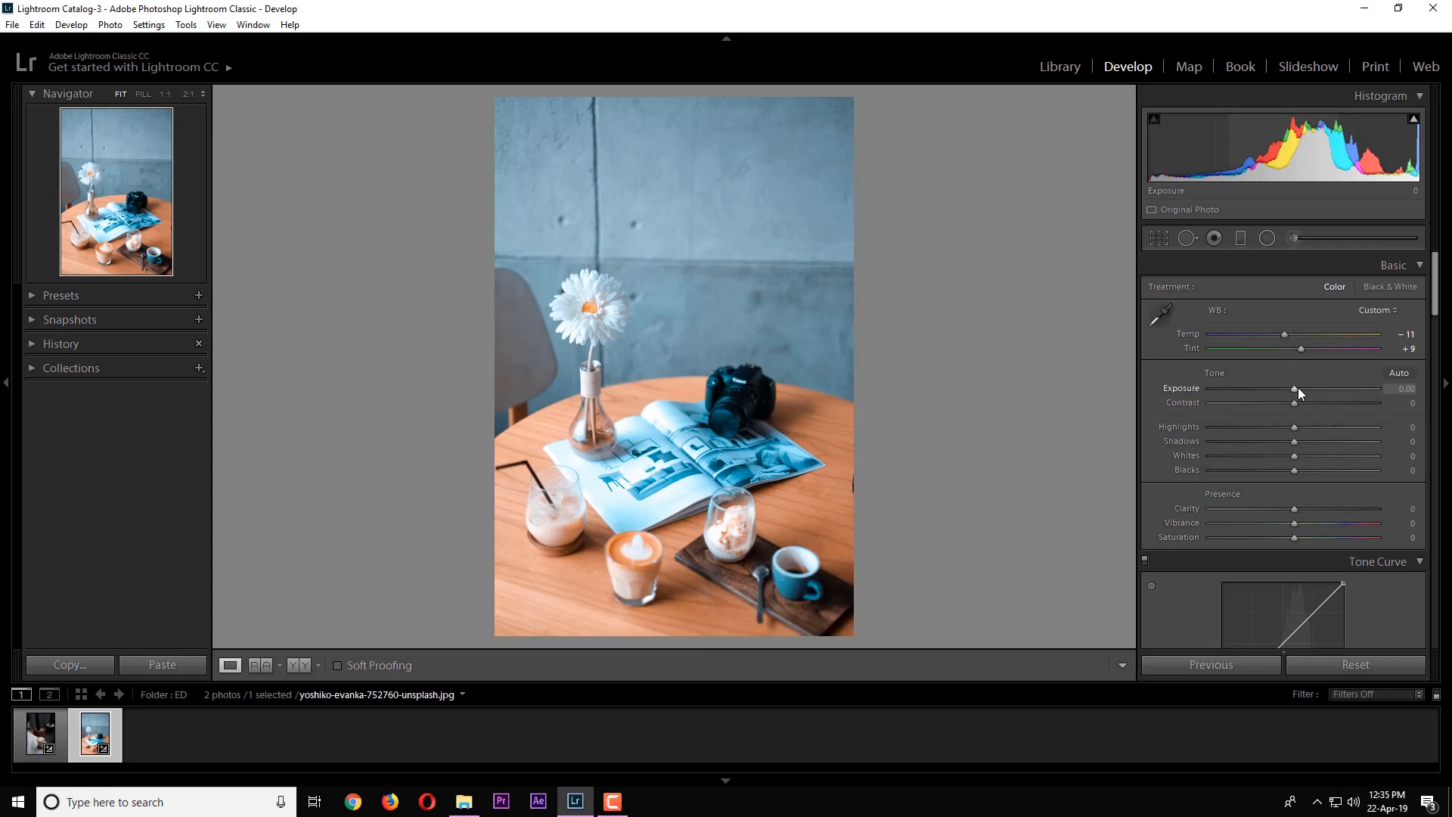
pyautogui.moveTo(1297, 402)
pyautogui.mouseDown()
pyautogui.moveTo(1269, 427)
pyautogui.moveTo(1284, 427)
pyautogui.mouseUp()
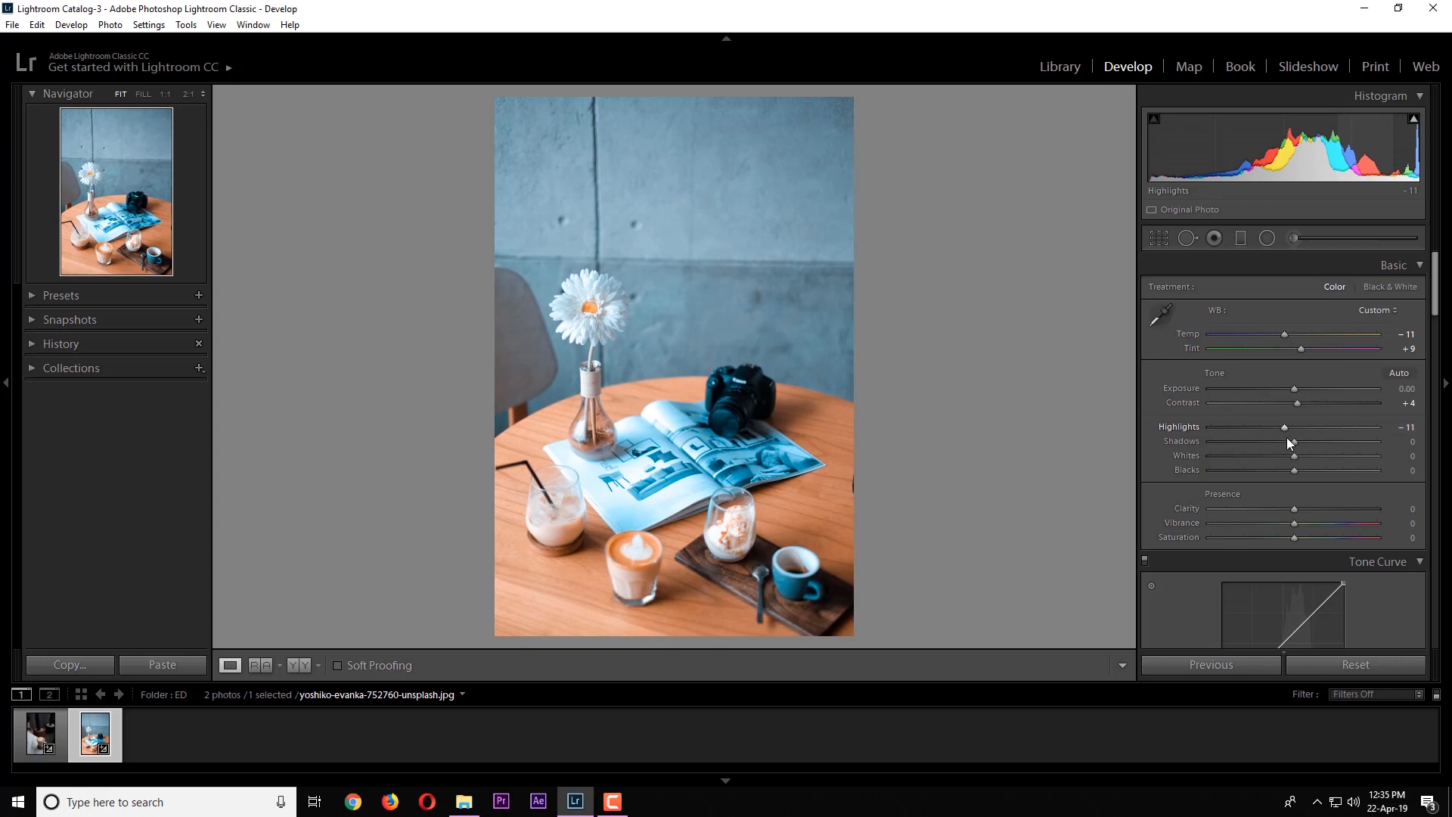
pyautogui.moveTo(1296, 442)
pyautogui.mouseDown()
pyautogui.moveTo(1336, 442)
pyautogui.moveTo(1280, 442)
pyautogui.moveTo(1328, 454)
pyautogui.moveTo(1301, 455)
pyautogui.mouseUp()
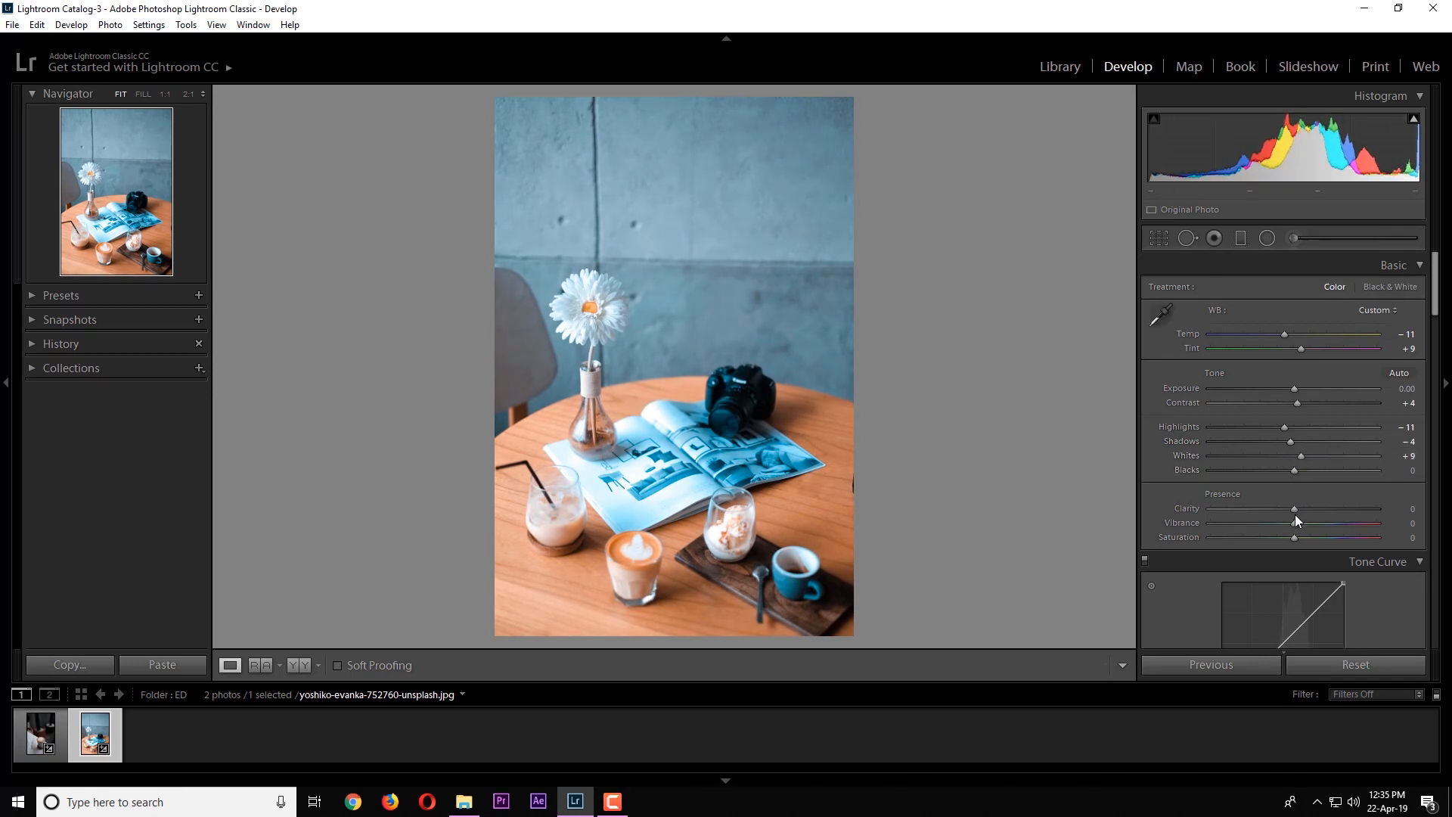
# Set the Presence values to Clarity +31, Vibrance +19 and Saturation −7.
pyautogui.moveTo(1295, 508)
pyautogui.mouseDown()
pyautogui.moveTo(1326, 505)
pyautogui.moveTo(1316, 527)
pyautogui.mouseUp()
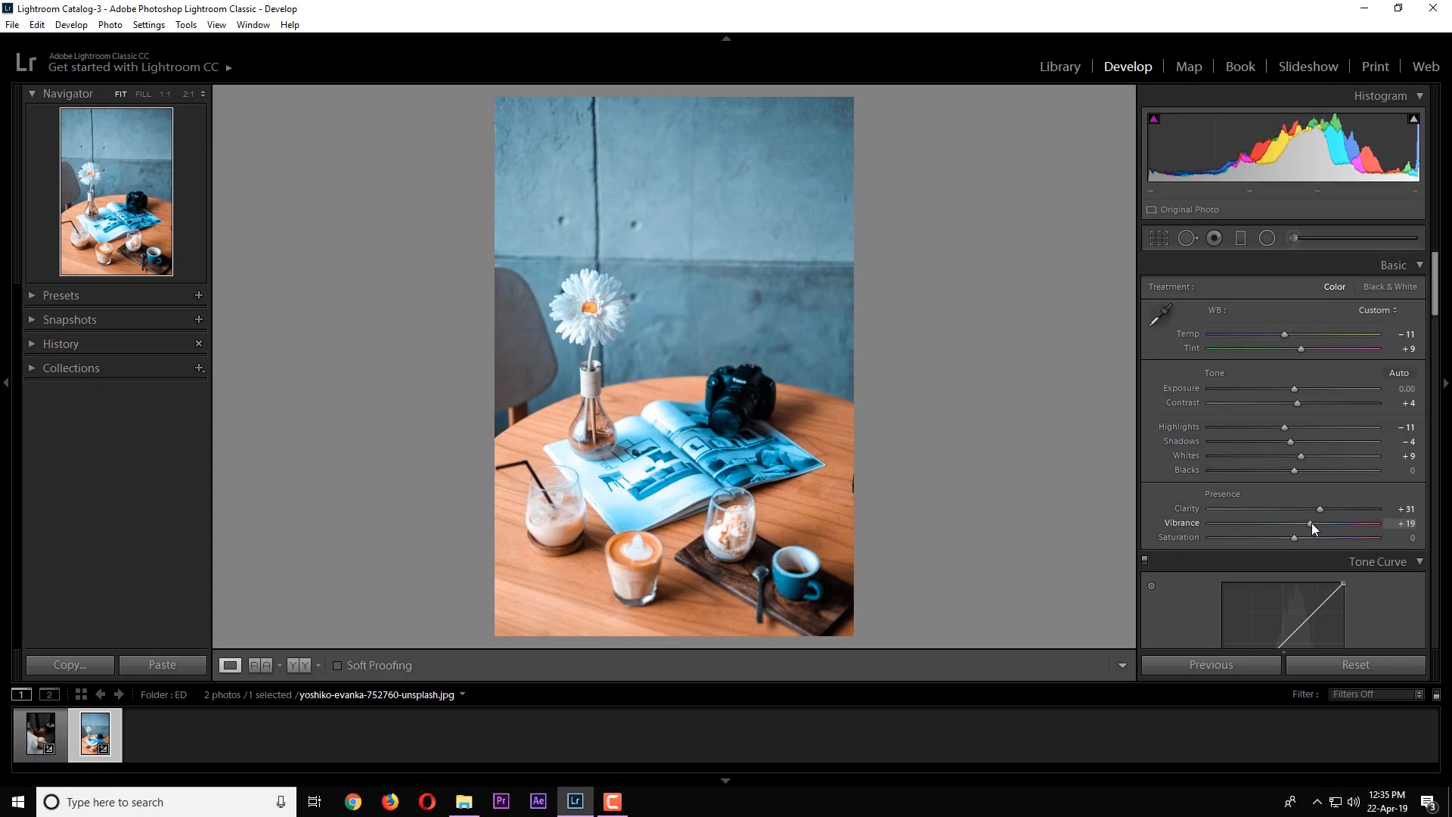
pyautogui.moveTo(1292, 538); pyautogui.dragTo(1286, 537)
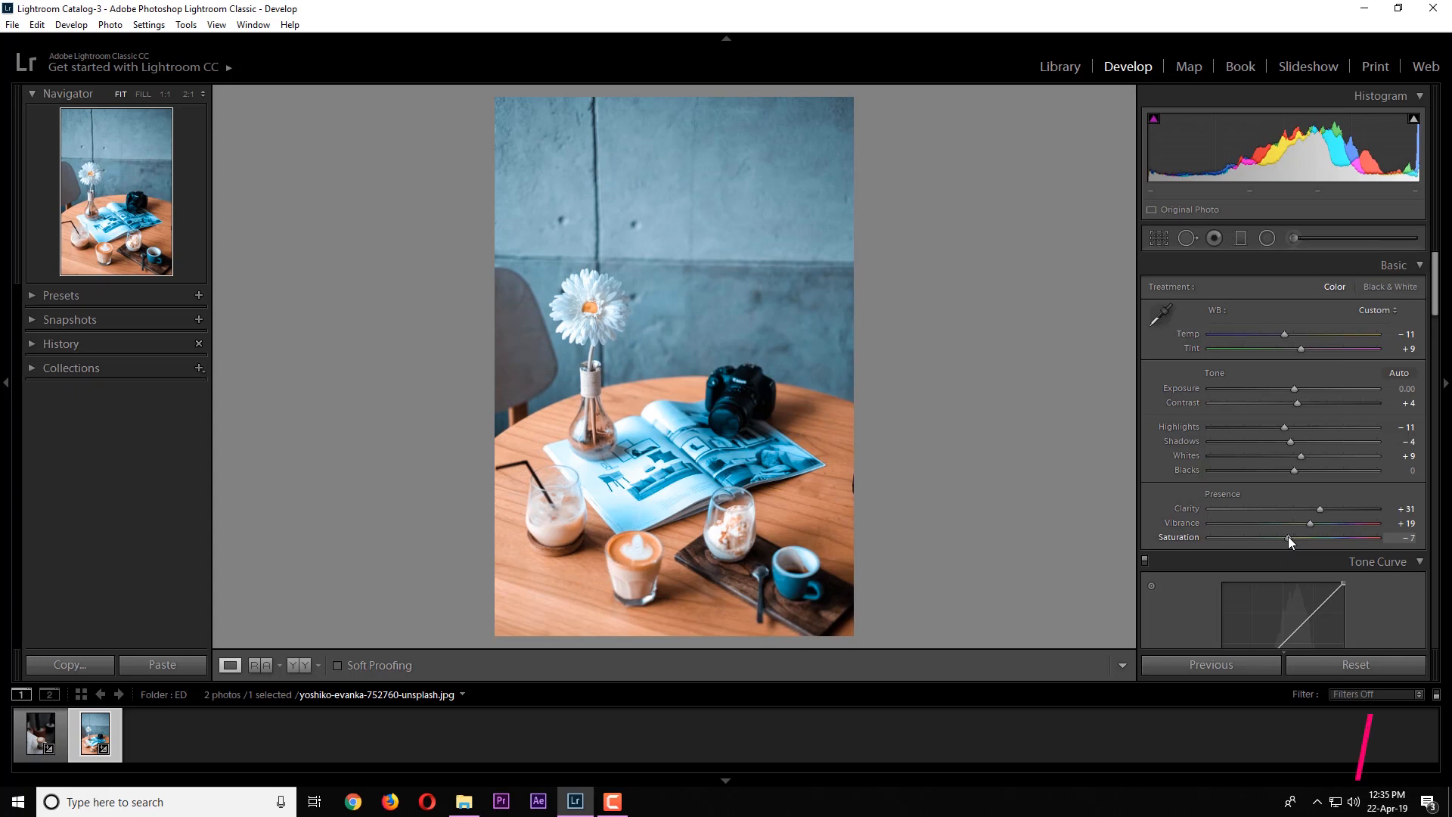
# Shape the RGB tone curve into a gentle S with three points, lowering the shadow point and raising the highlight point.
pyautogui.moveTo(1433, 310); pyautogui.dragTo(1435, 336)
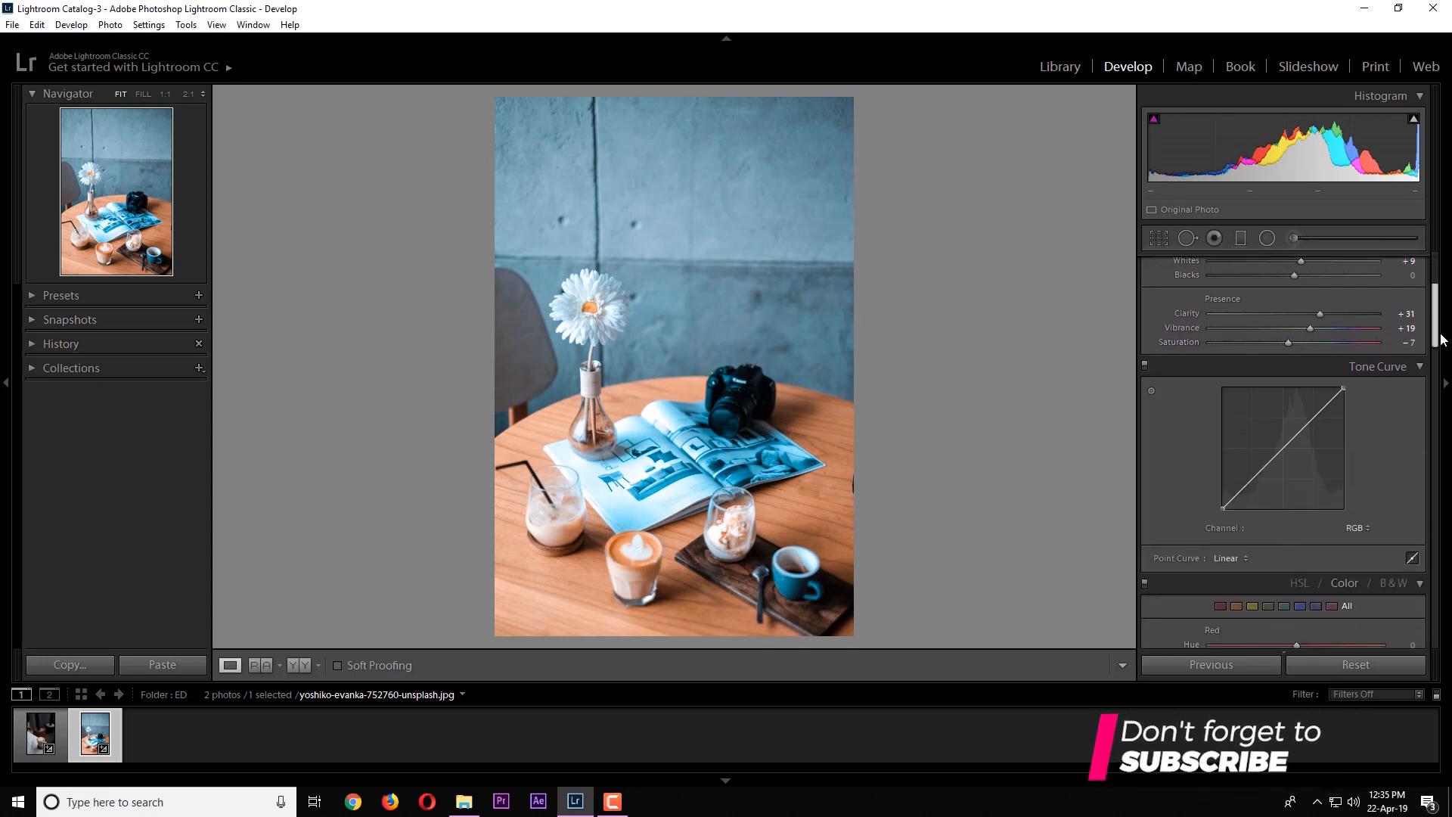
pyautogui.click(1253, 479)
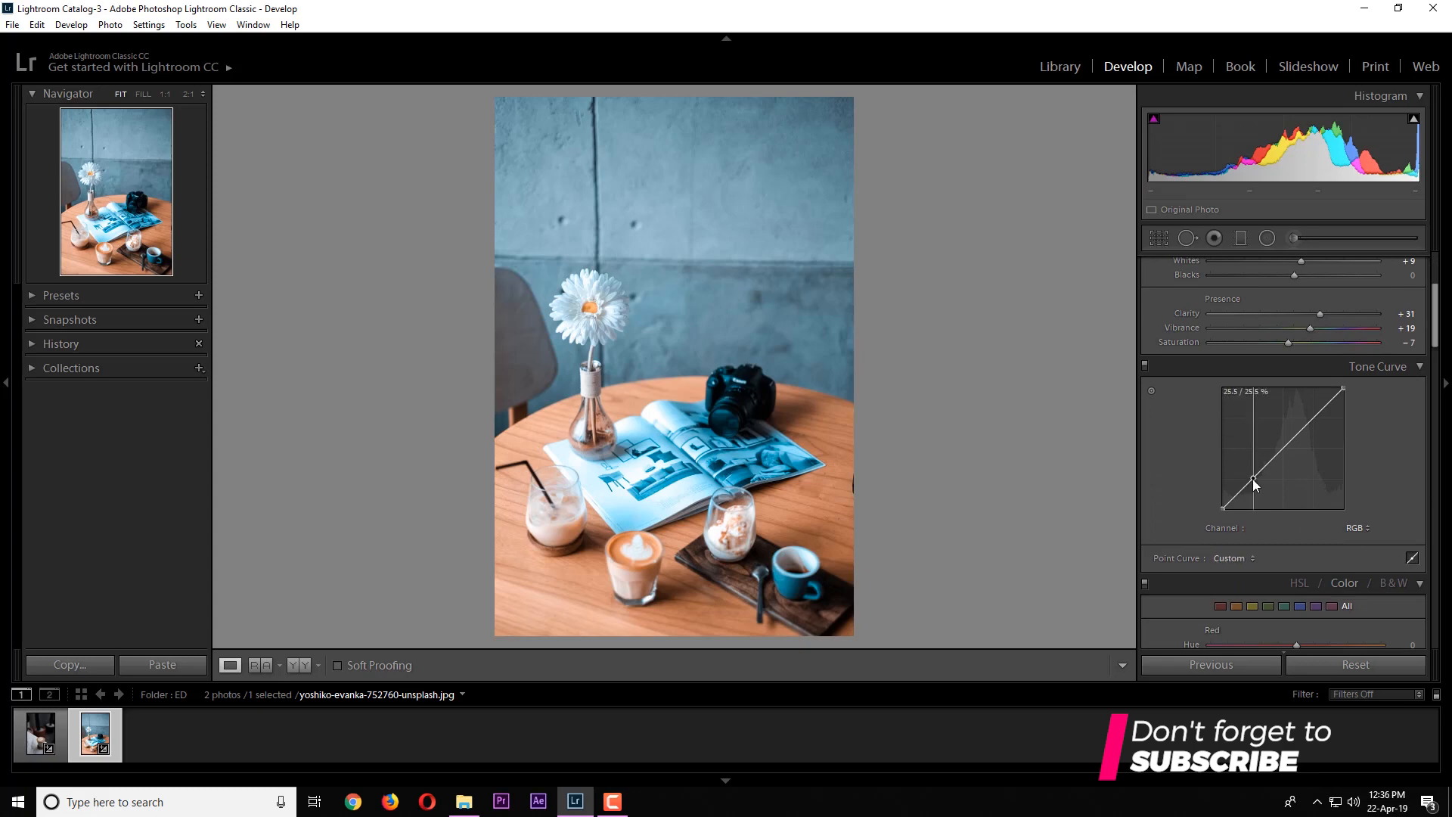
pyautogui.click(1284, 448)
pyautogui.click(1315, 414)
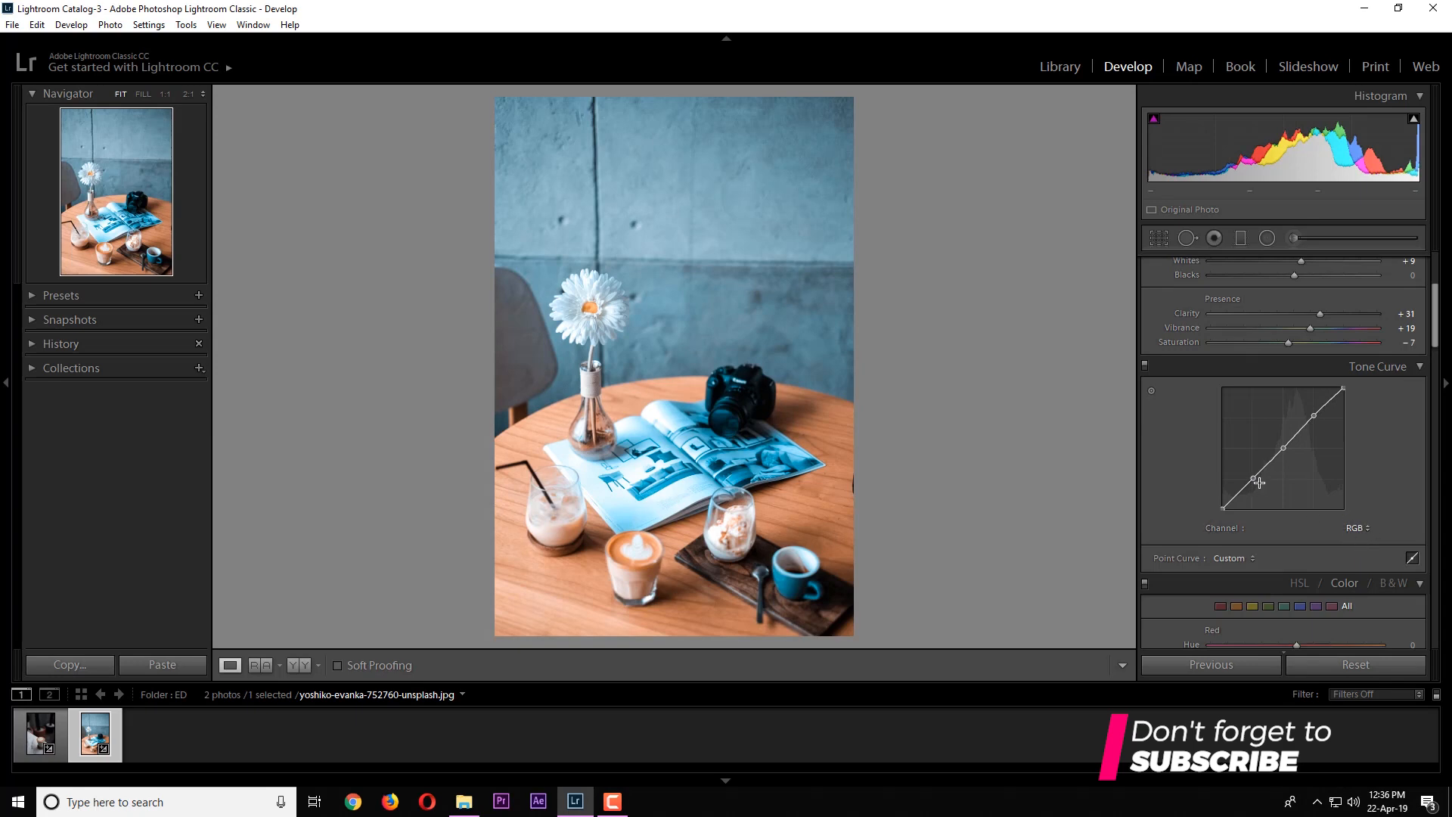
pyautogui.moveTo(1254, 479); pyautogui.dragTo(1254, 485)
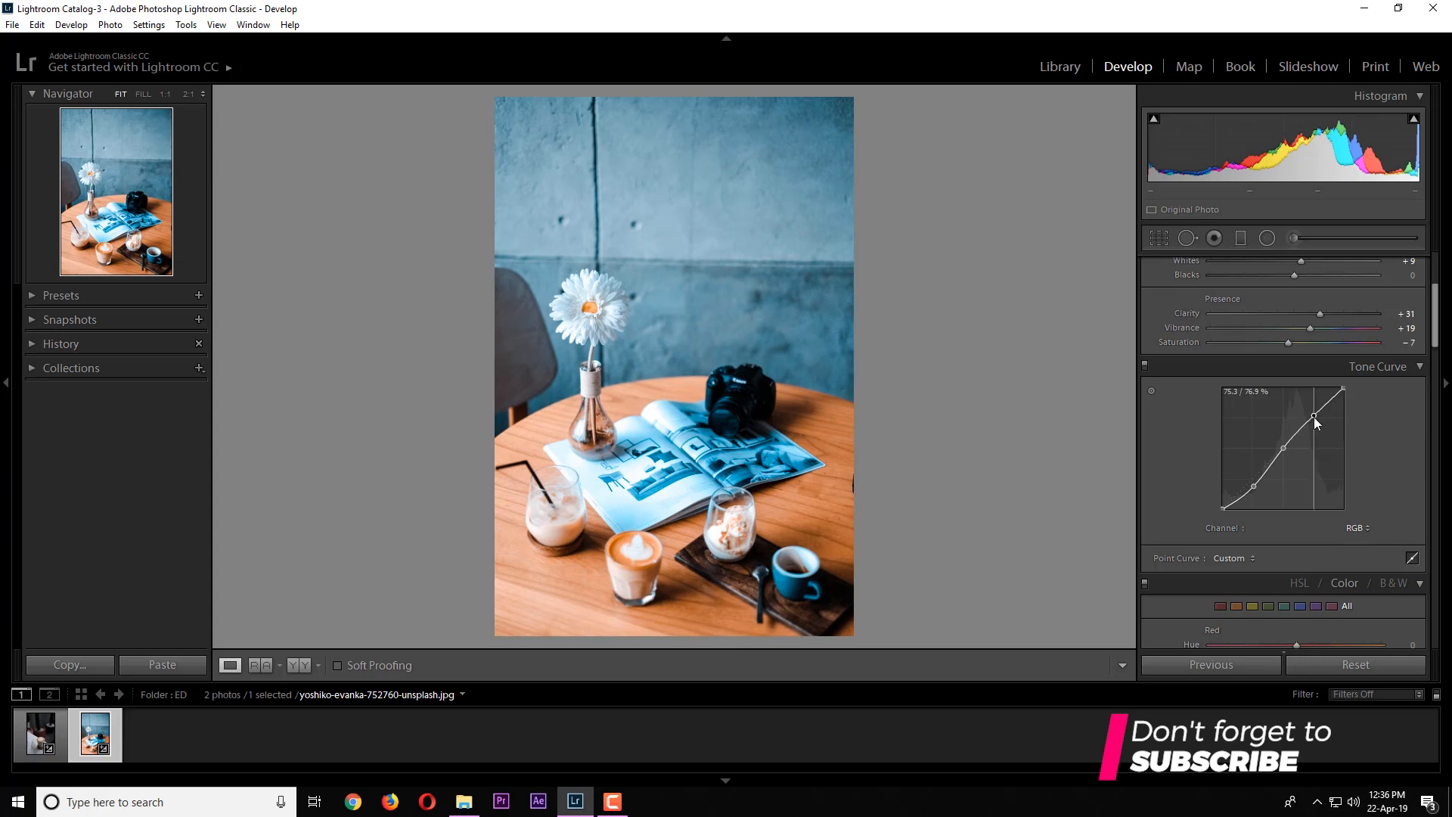
pyautogui.moveTo(1315, 415); pyautogui.dragTo(1314, 411)
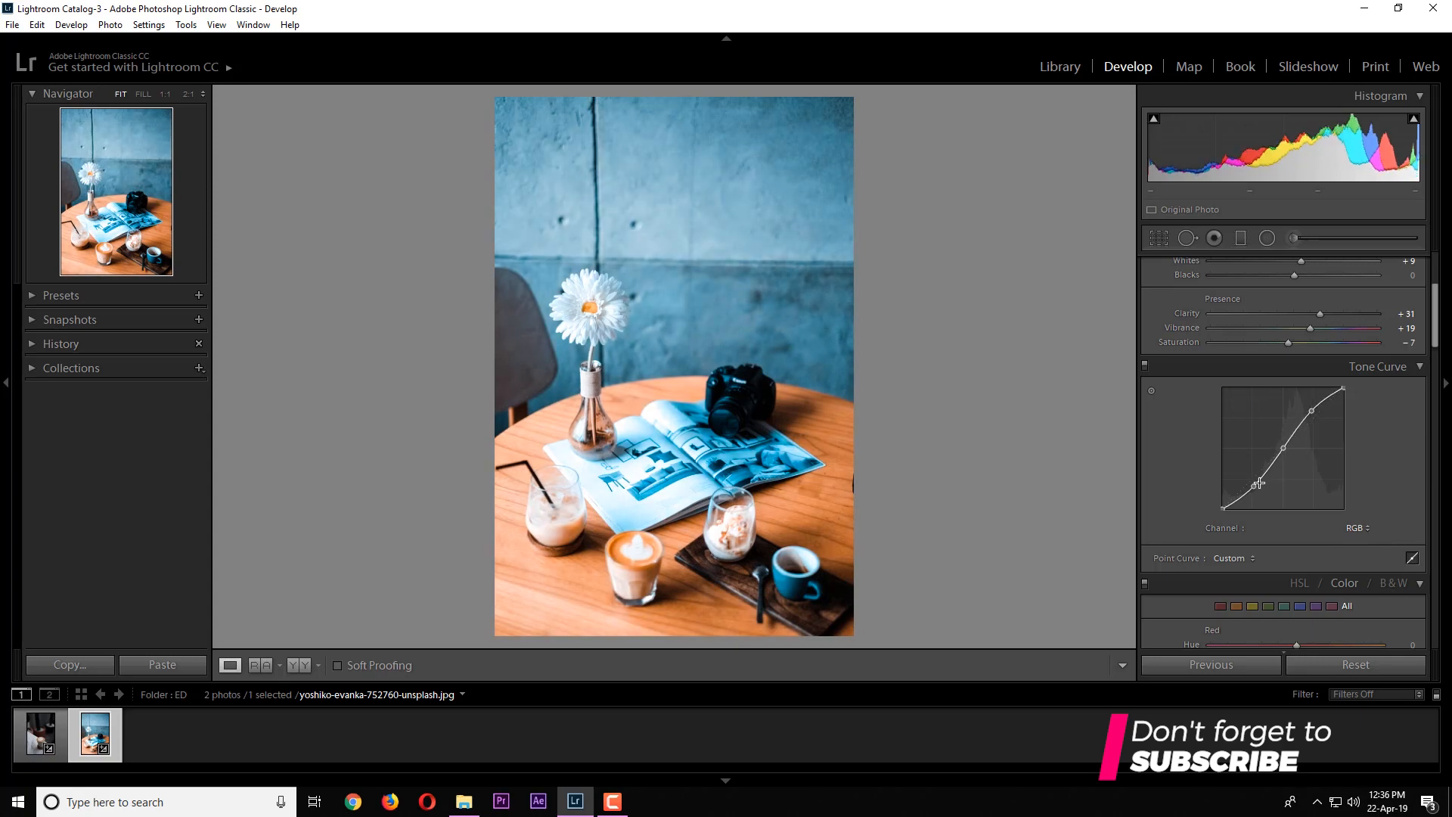
pyautogui.moveTo(1254, 485); pyautogui.dragTo(1254, 485)
pyautogui.moveTo(1312, 412); pyautogui.dragTo(1313, 412)
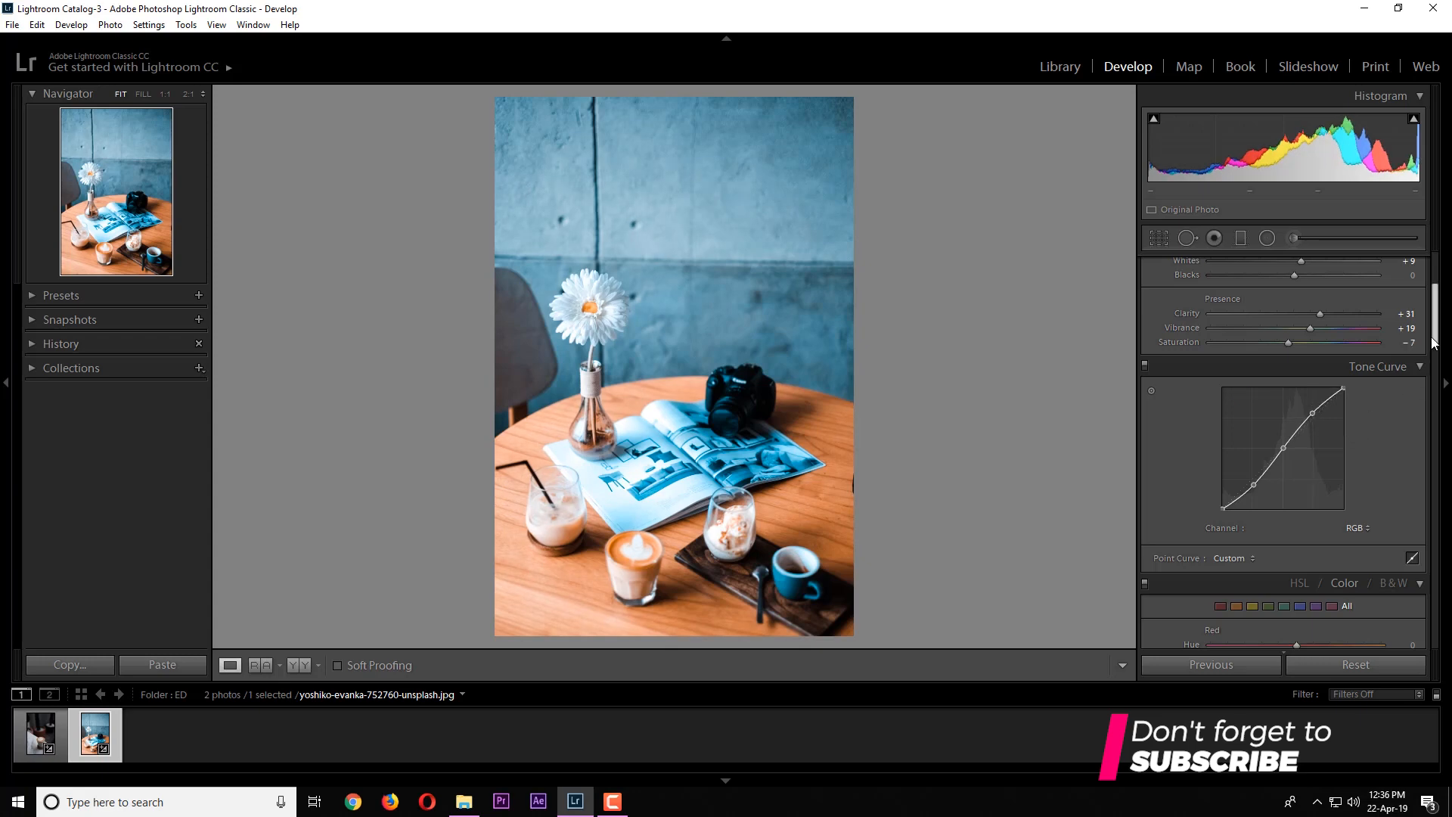
# In the color adjustments, raise the Red saturation, shift the Red hue downward, and set the Orange saturation to −11.
pyautogui.moveTo(1437, 346); pyautogui.dragTo(1439, 372)
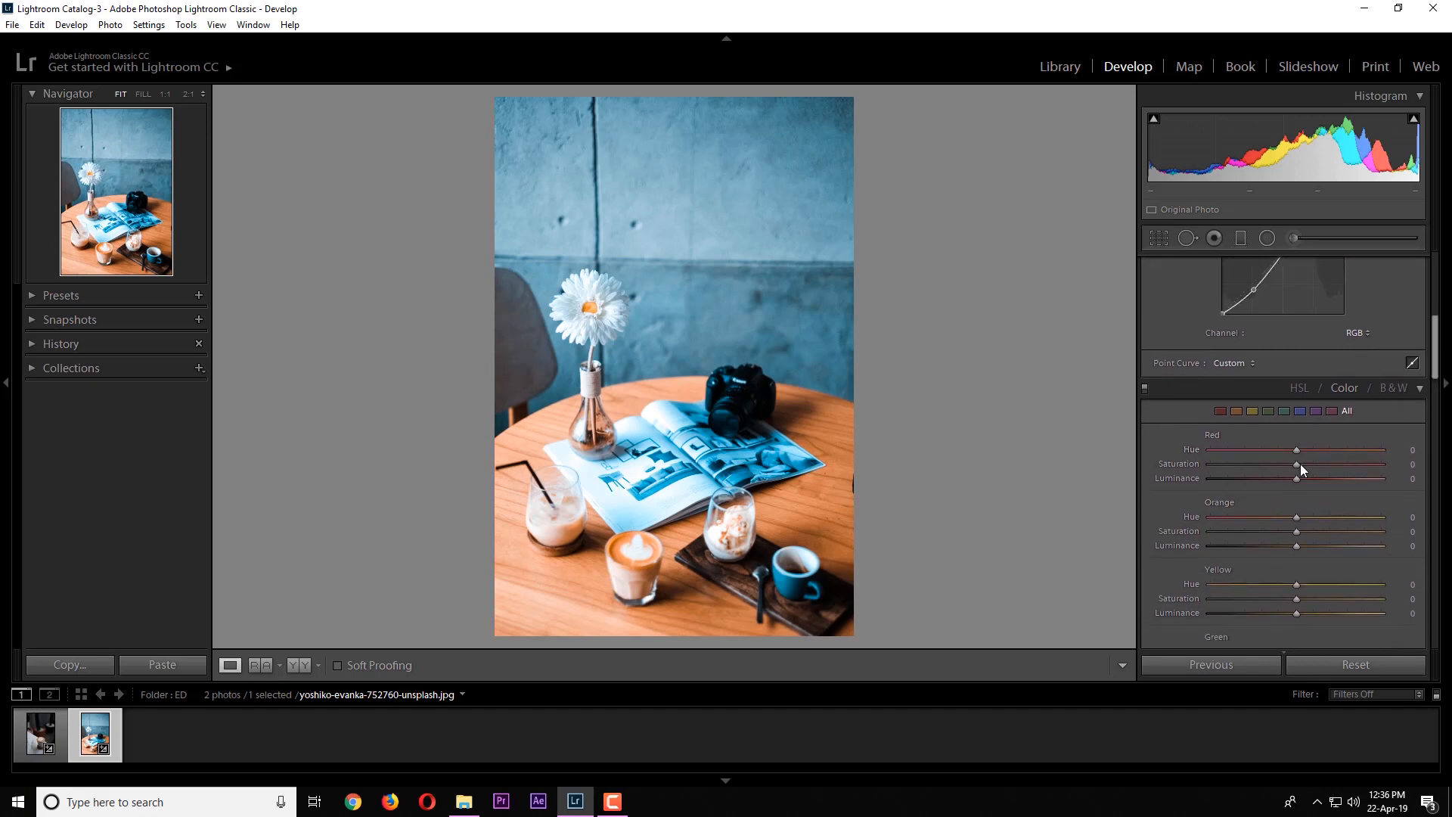
pyautogui.moveTo(1297, 465); pyautogui.dragTo(1351, 464)
pyautogui.moveTo(1289, 453); pyautogui.dragTo(1198, 447)
# Set Yellow to Hue −55, Saturation +62 and Luminance +14, and the Orange luminance to +2.
pyautogui.moveTo(1436, 364); pyautogui.dragTo(1435, 401)
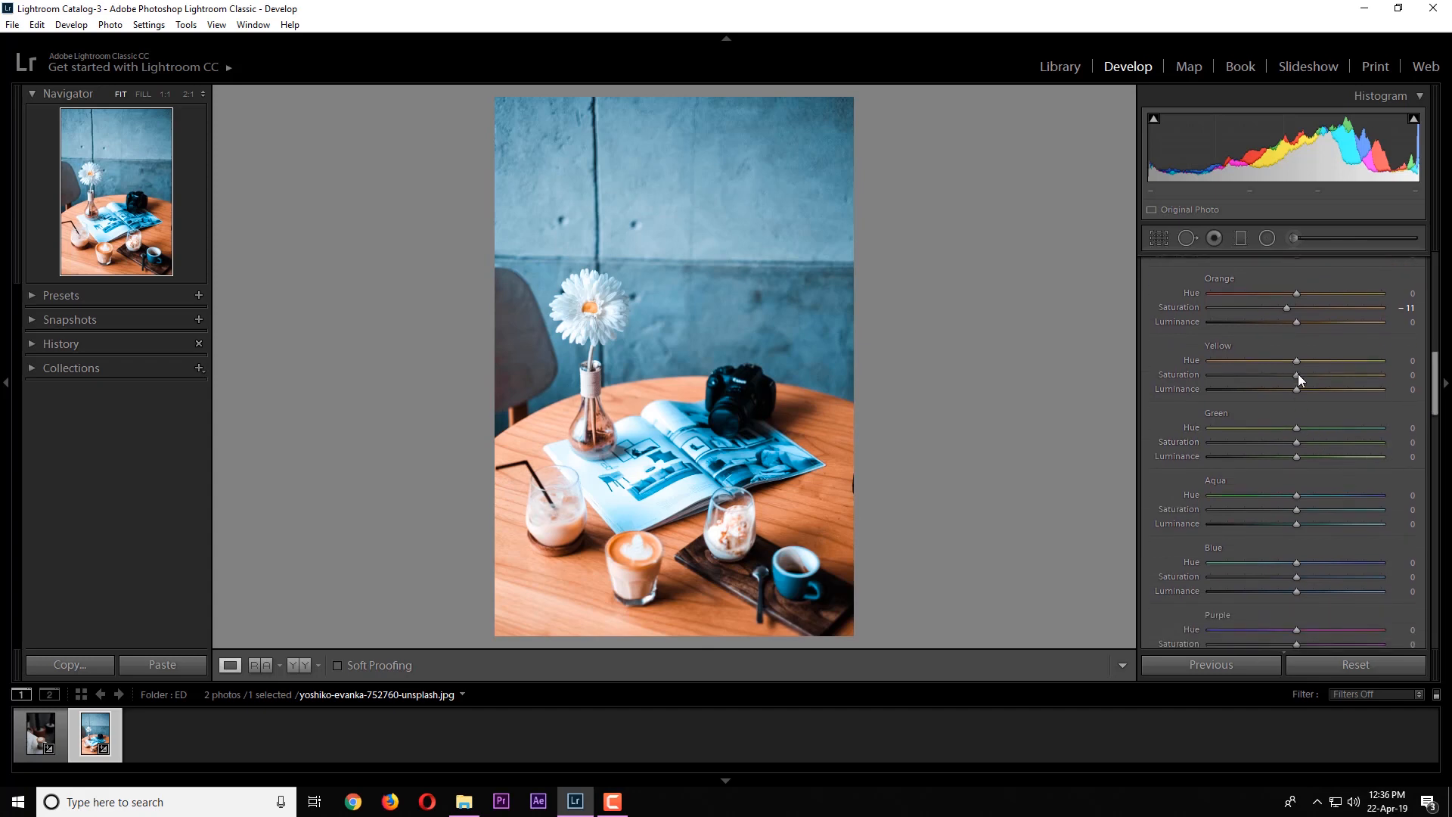
pyautogui.moveTo(1298, 376); pyautogui.dragTo(1244, 363)
pyautogui.moveTo(1303, 389); pyautogui.dragTo(1318, 391)
pyautogui.moveTo(1300, 323); pyautogui.dragTo(1303, 324)
# Set Aqua to Hue +7 and Saturation +29, and raise its Luminance slightly.
pyautogui.moveTo(1438, 381)
pyautogui.mouseDown()
pyautogui.moveTo(1440, 424)
pyautogui.moveTo(1439, 391)
pyautogui.mouseUp()
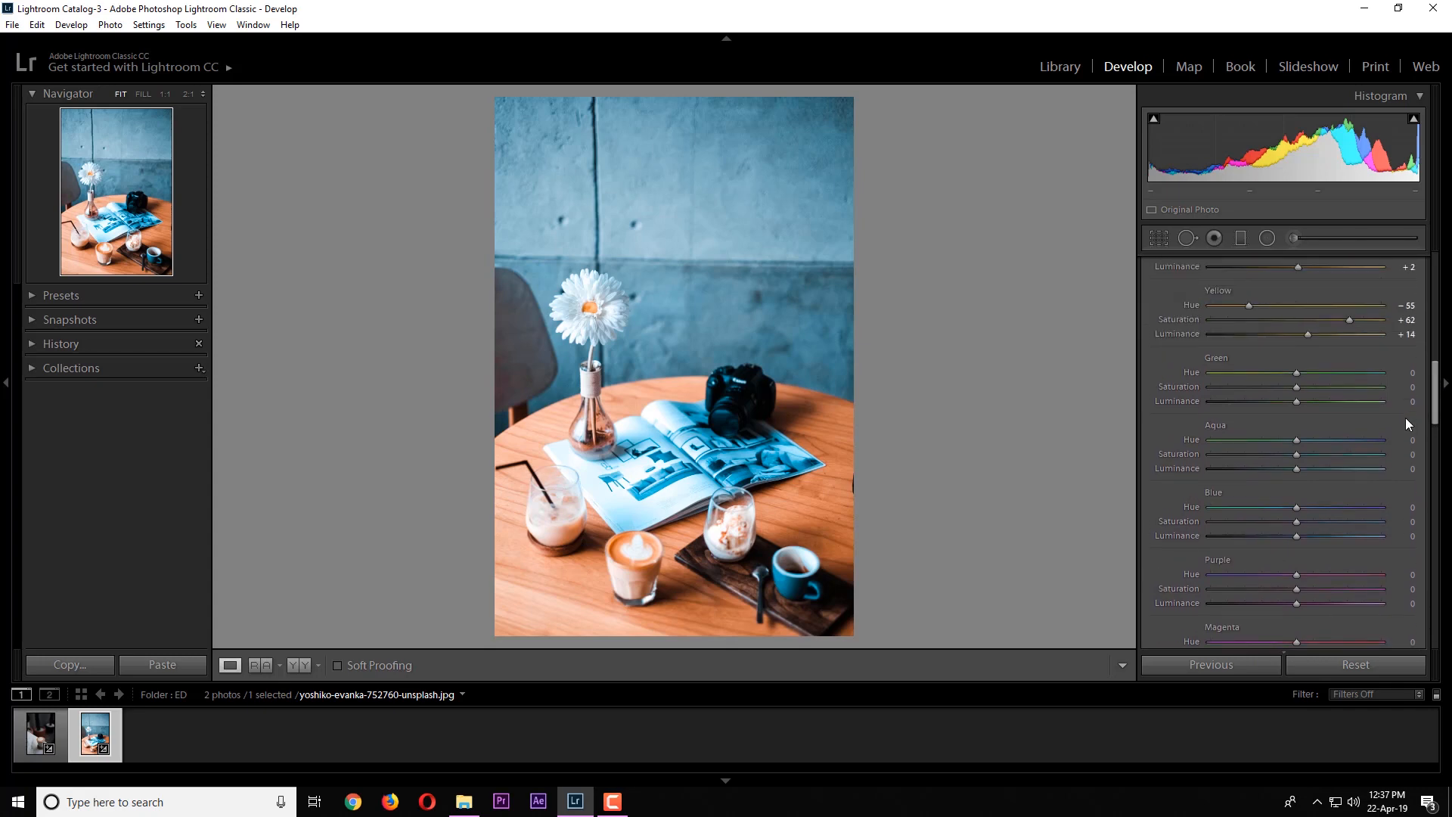
pyautogui.moveTo(1301, 452); pyautogui.dragTo(1320, 452)
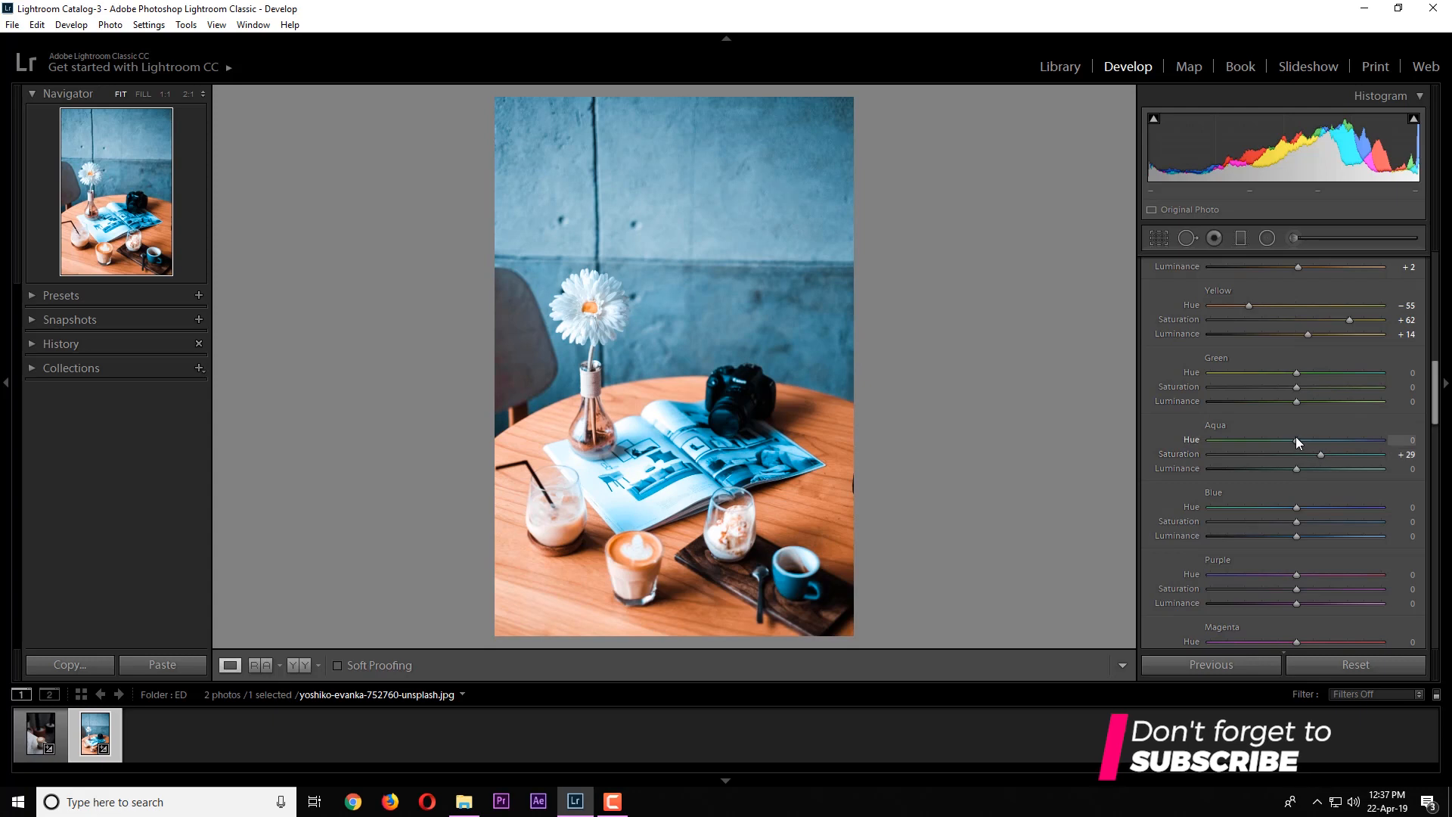
pyautogui.moveTo(1298, 441); pyautogui.dragTo(1304, 441)
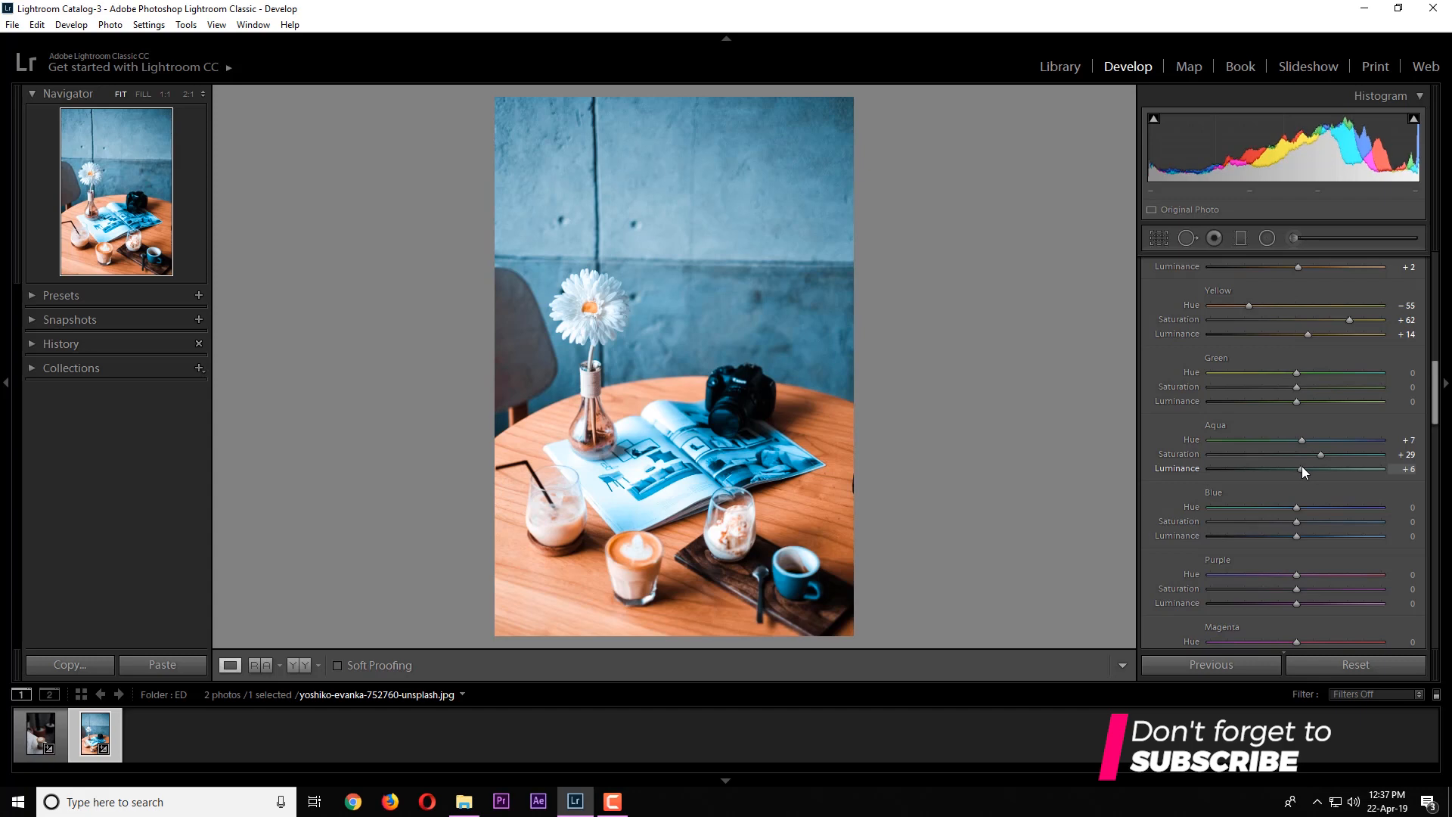
pyautogui.moveTo(1301, 466); pyautogui.dragTo(1300, 467)
# Sharpen the photo with Amount 88 and Masking 43, and inspect the detail up close.
pyautogui.moveTo(1438, 386); pyautogui.dragTo(1440, 488)
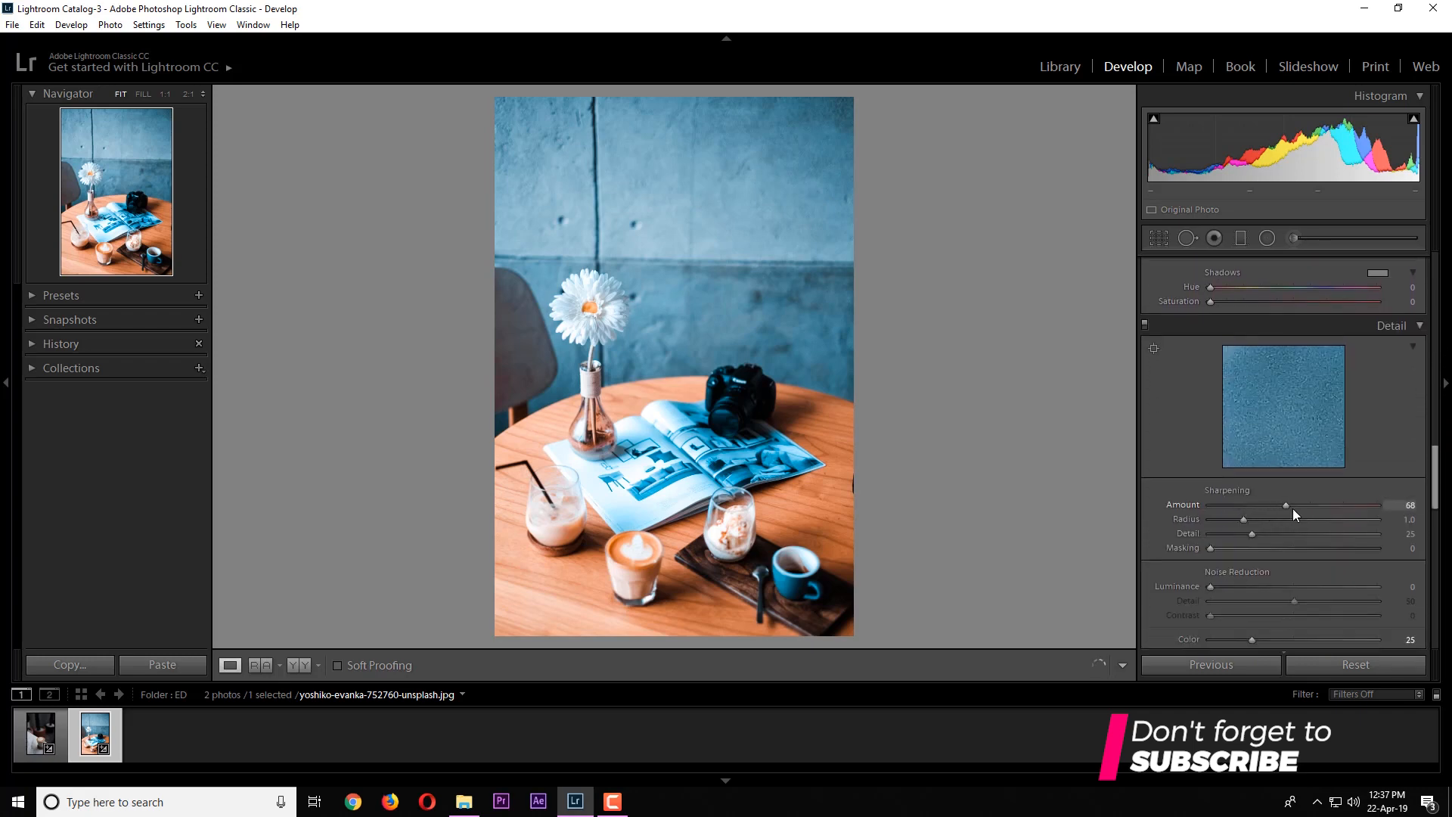
pyautogui.moveTo(1305, 510); pyautogui.dragTo(1310, 509)
pyautogui.click(577, 294)
pyautogui.moveTo(685, 359); pyautogui.dragTo(640, 258)
pyautogui.moveTo(692, 400); pyautogui.dragTo(666, 310)
pyautogui.click(691, 402)
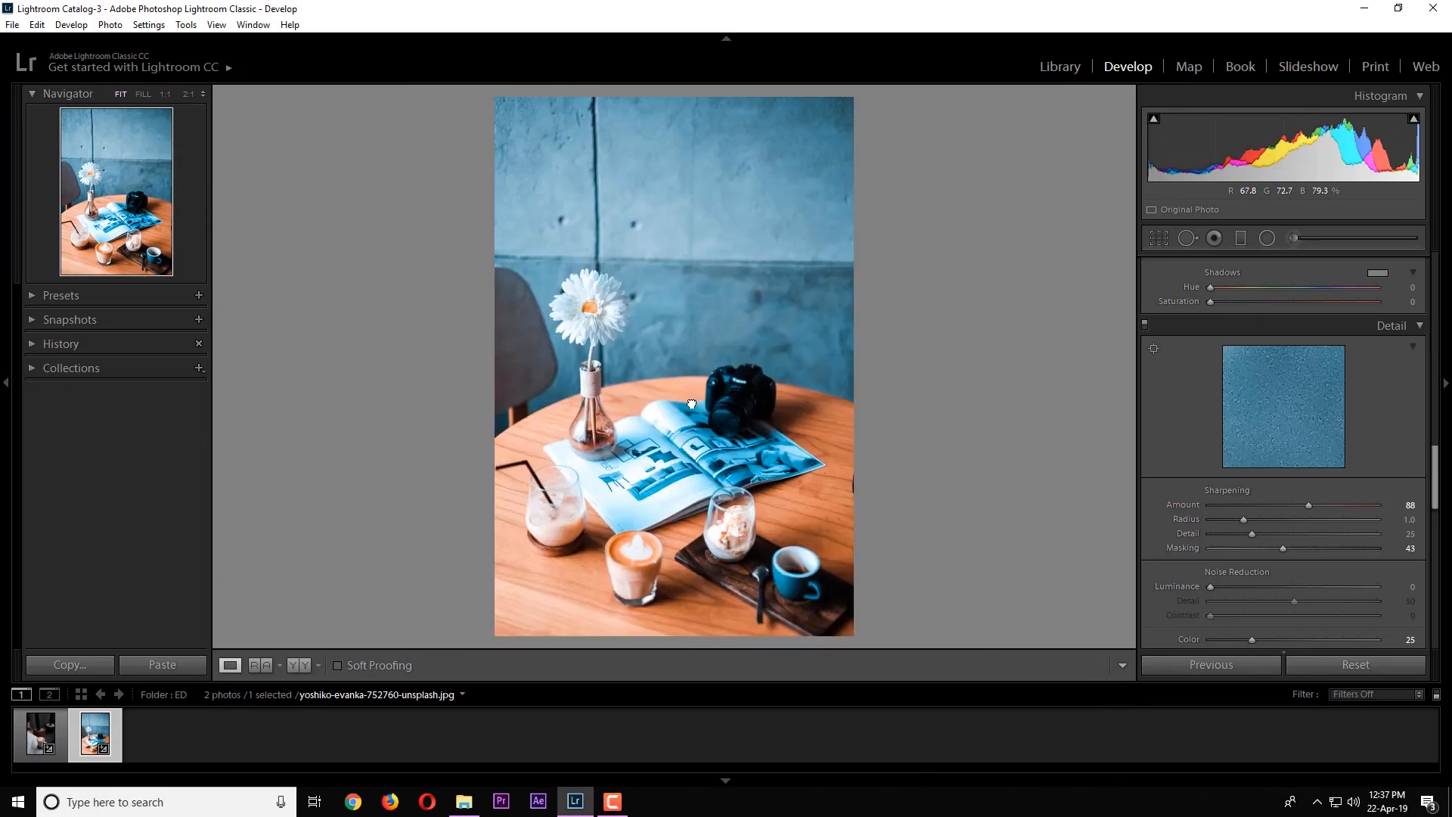
# Compare the photo before and after grading in the side-by-side, stacked and split views, and return to the single-photo view.
pyautogui.moveTo(1438, 485); pyautogui.dragTo(1446, 299)
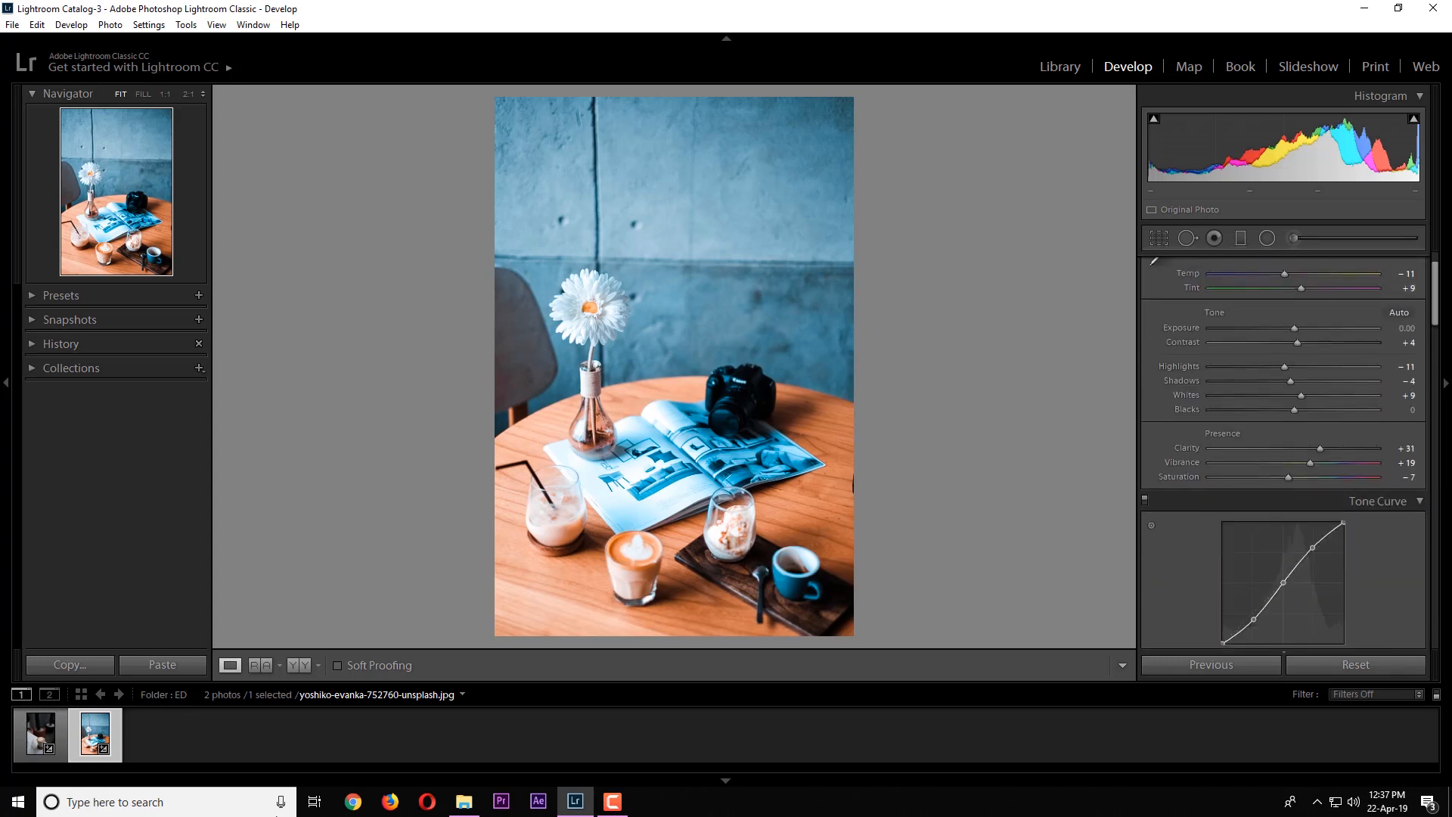
pyautogui.click(297, 666)
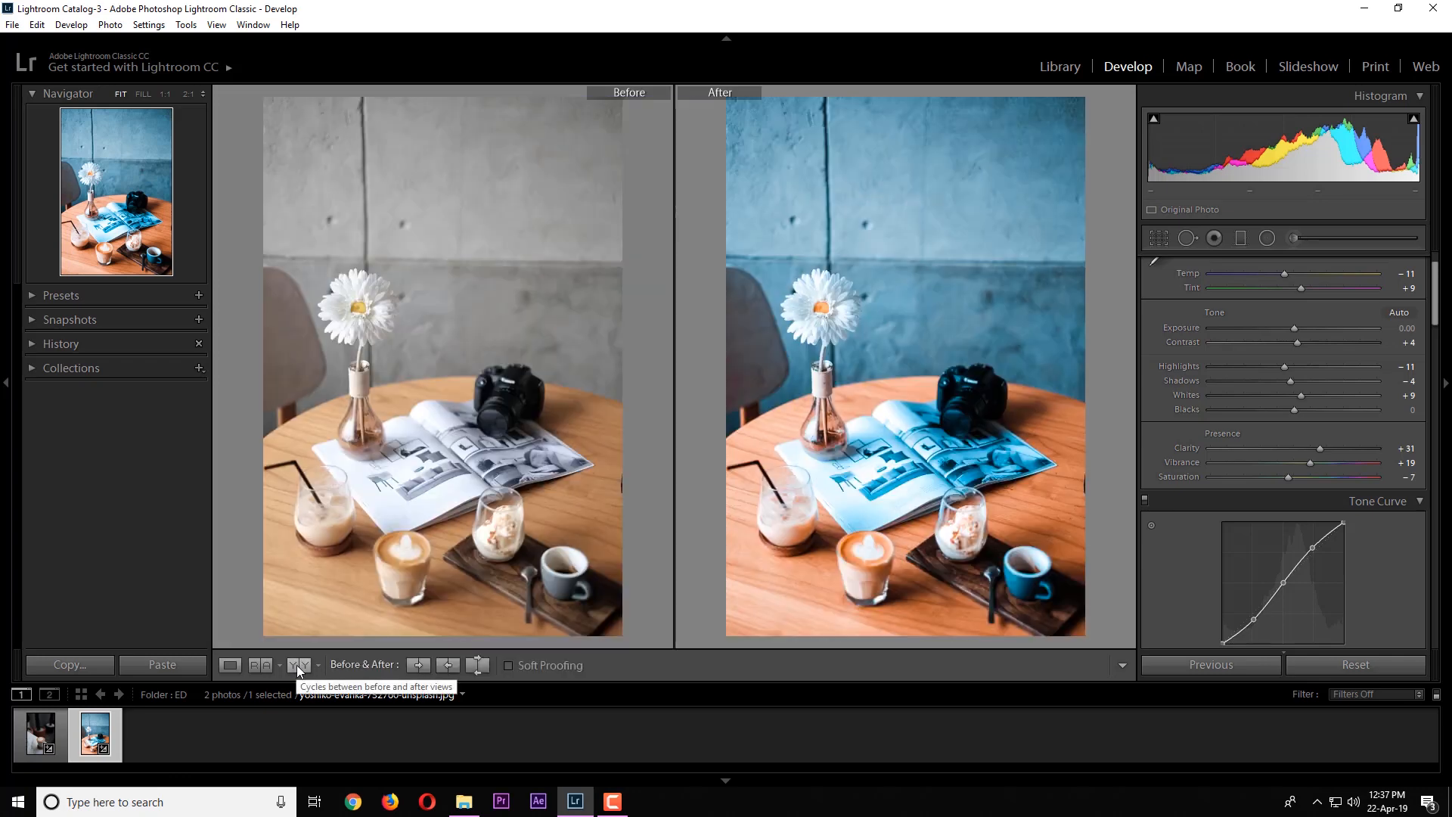
pyautogui.click(299, 666)
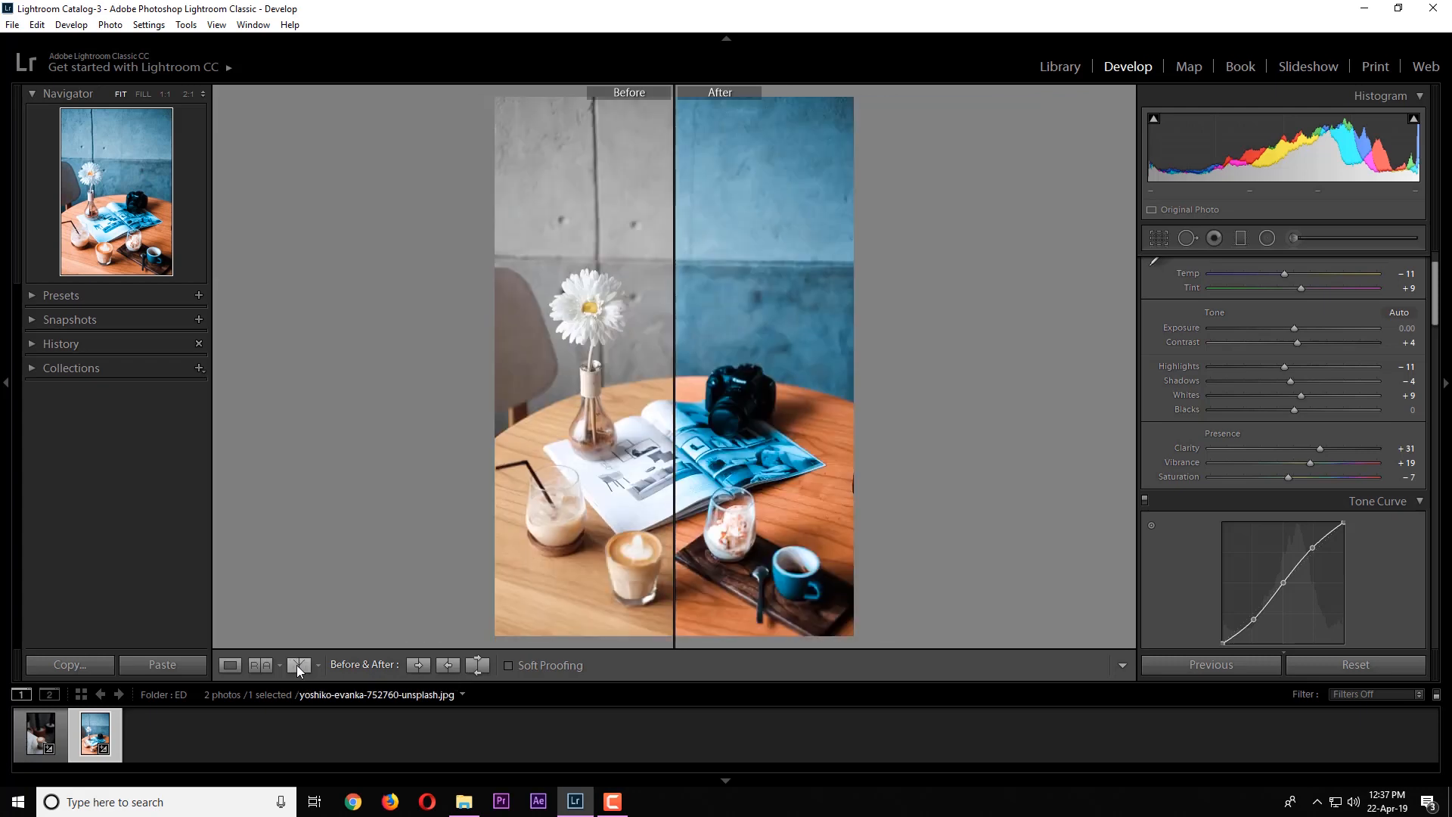
pyautogui.click(298, 667)
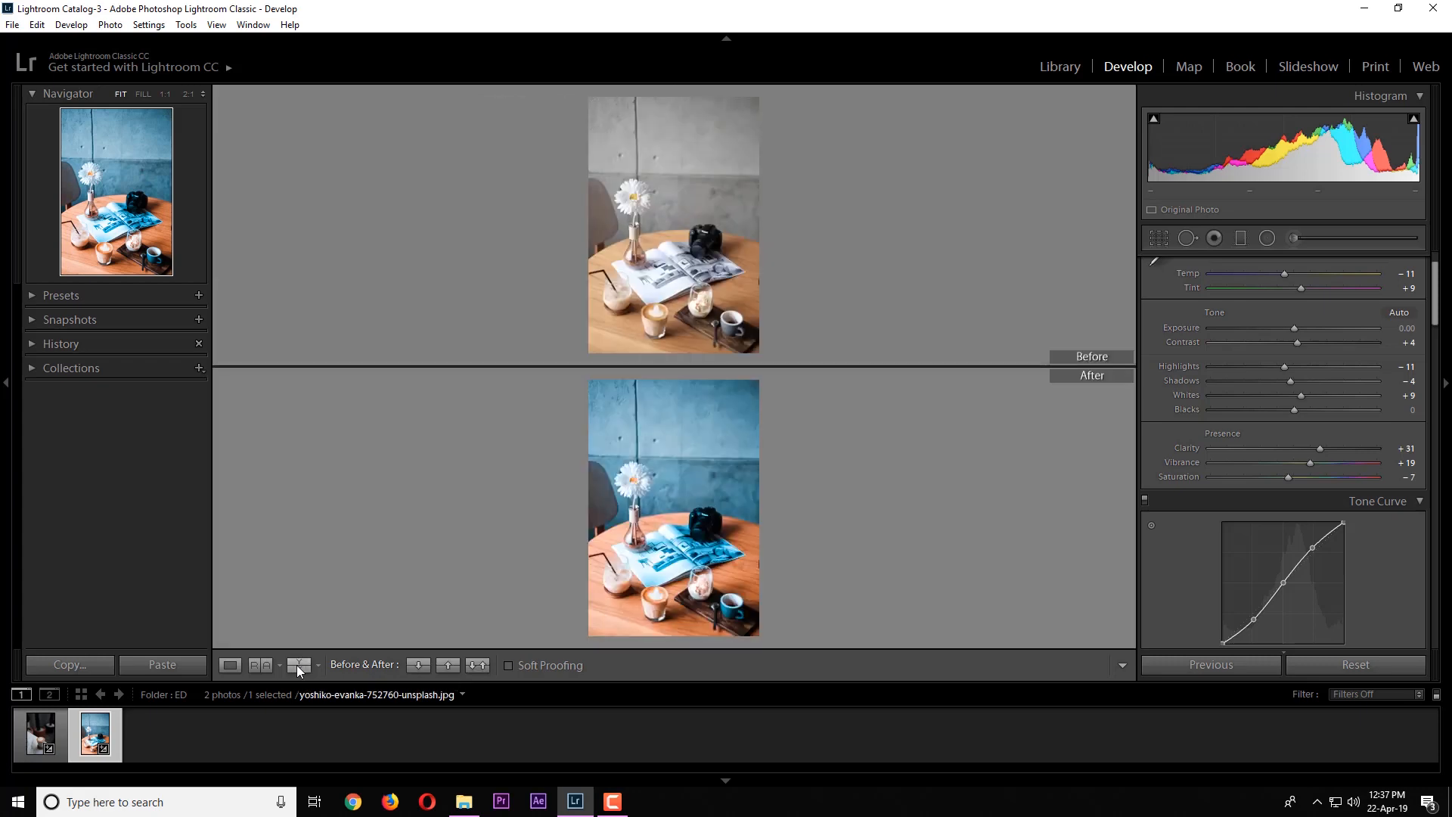
pyautogui.click(299, 669)
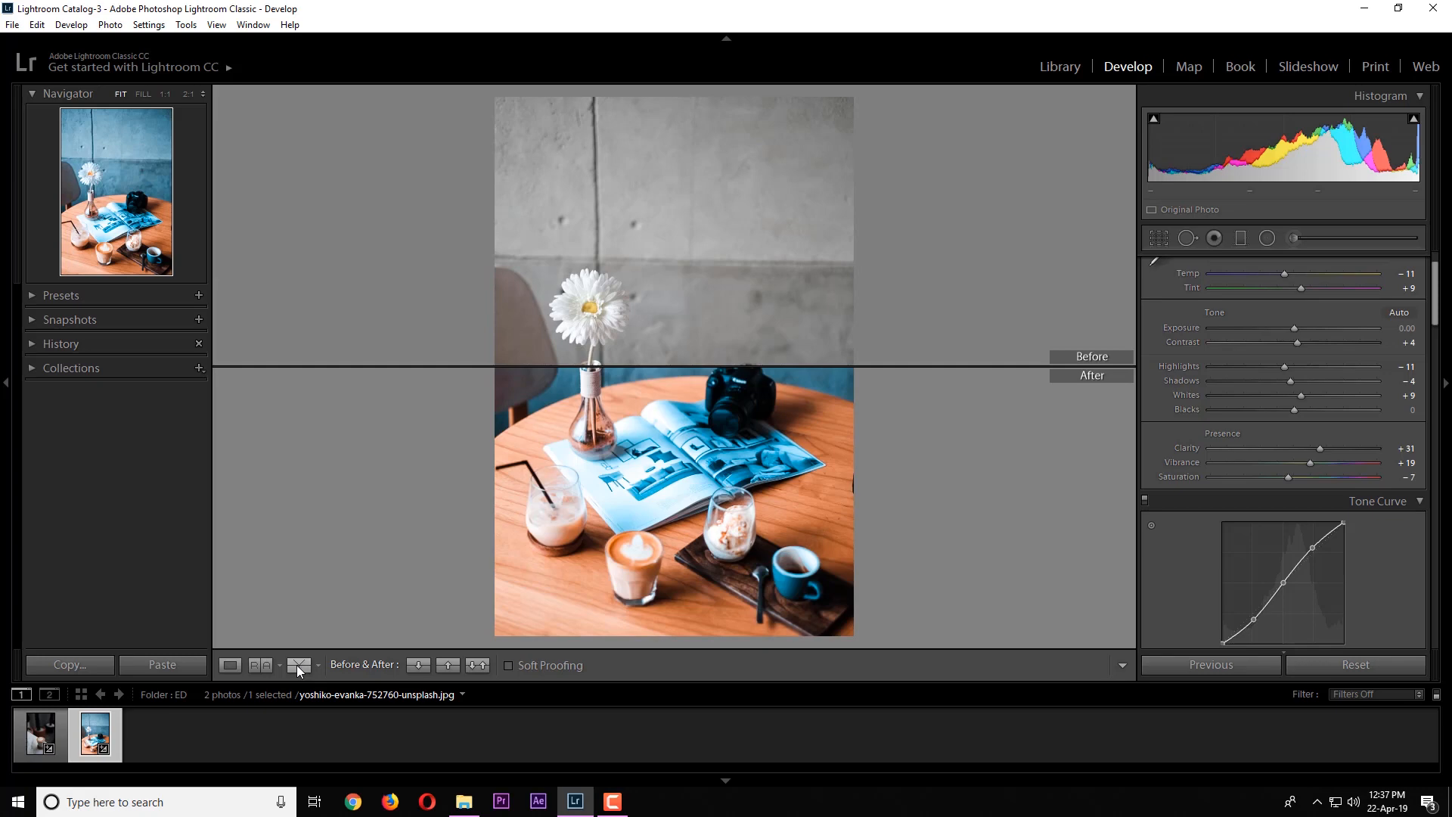
pyautogui.click(298, 669)
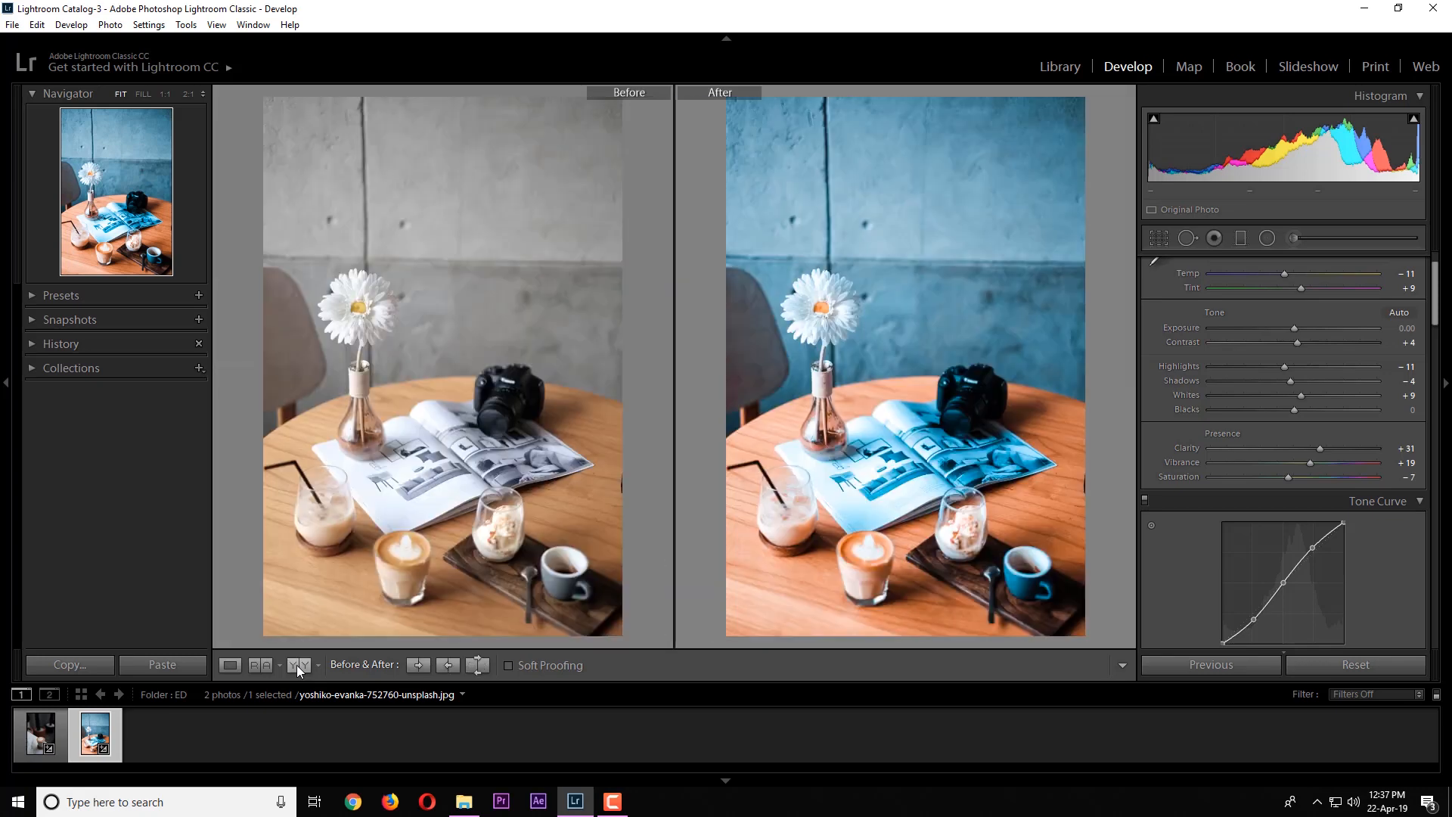
pyautogui.click(230, 665)
# Export the graded photo to the hard drive as a JPEG with quality 100.
pyautogui.moveTo(451, 814)
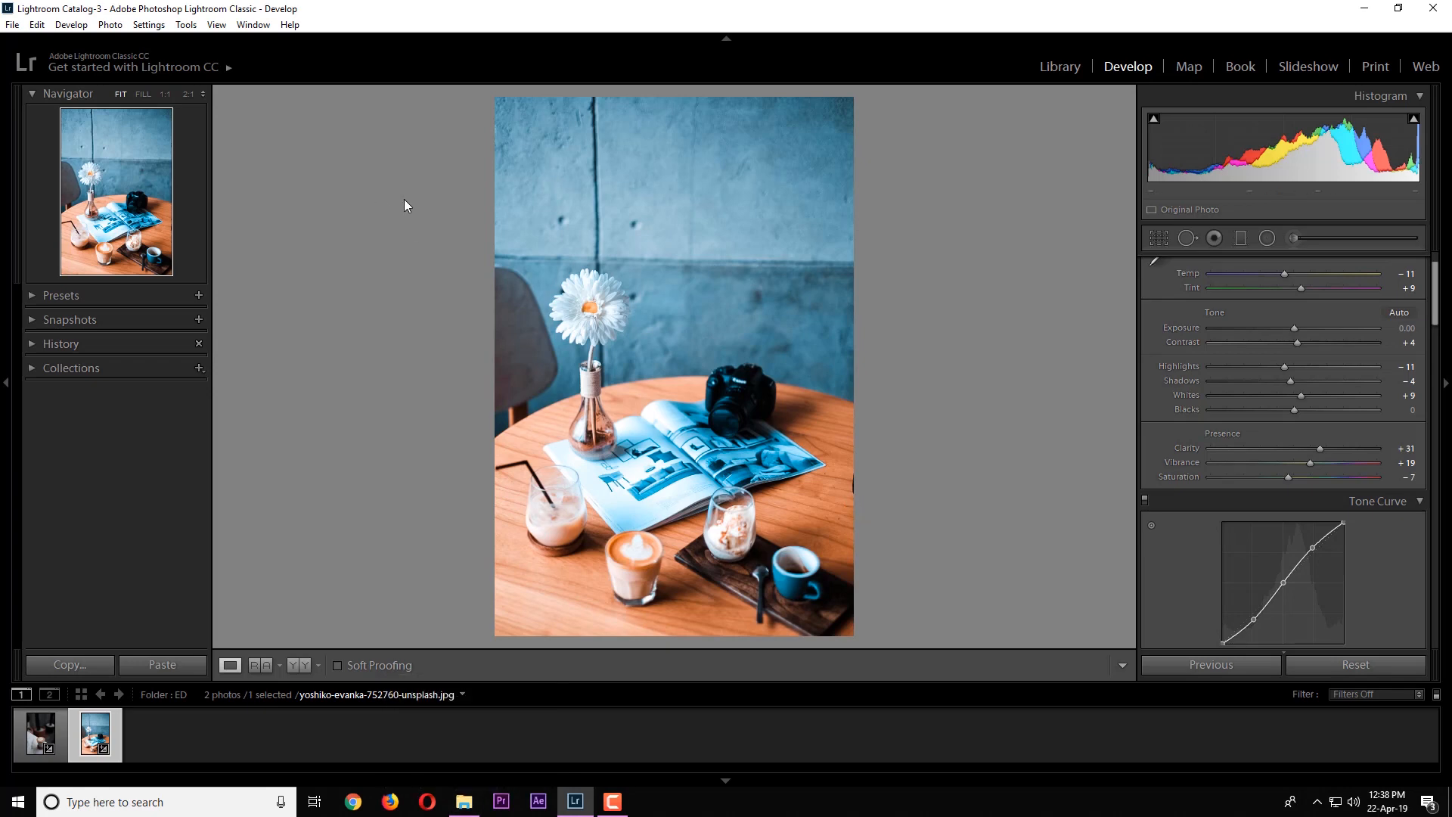
pyautogui.rightClick(562, 243)
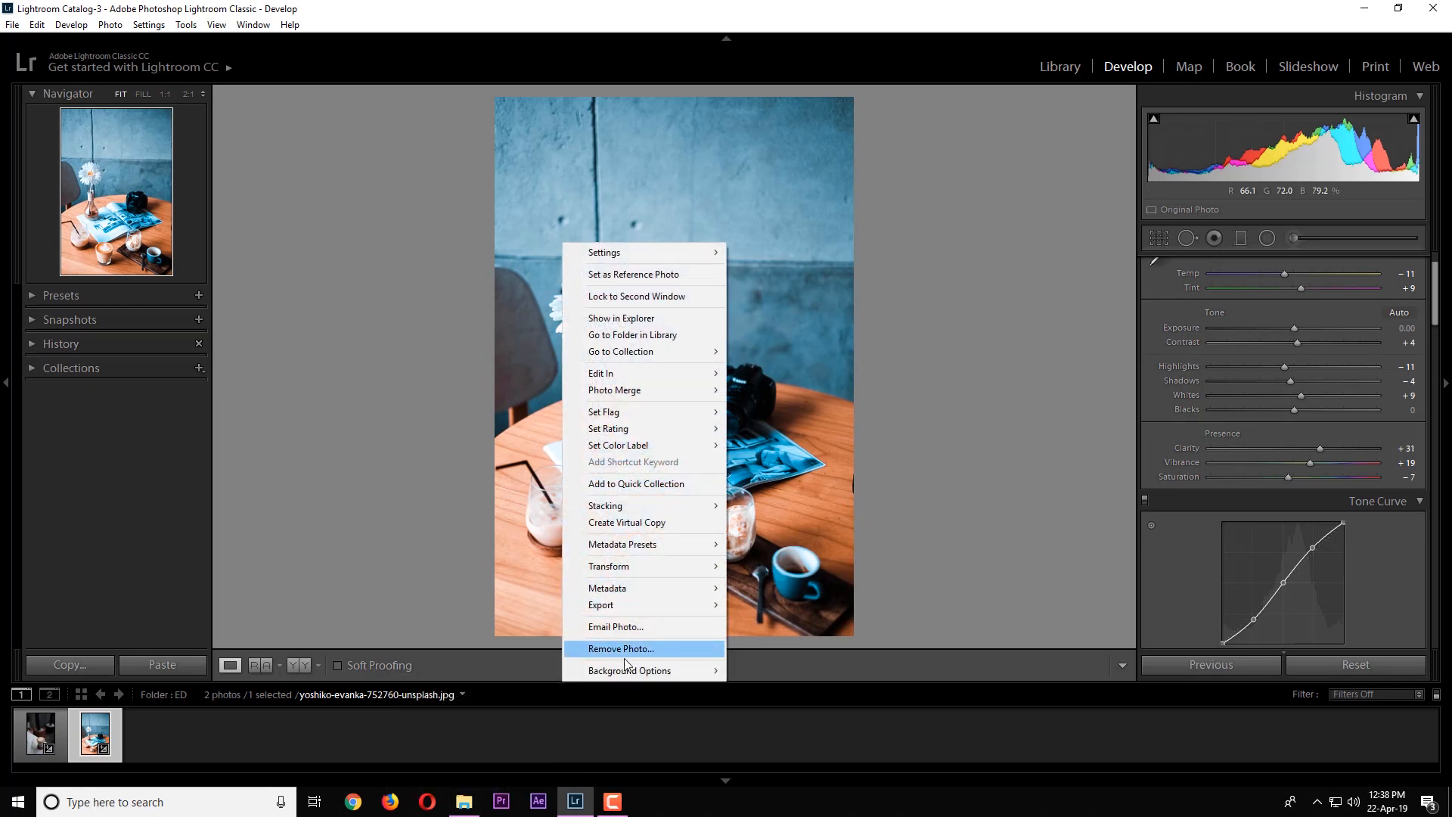
pyautogui.moveTo(635, 605)
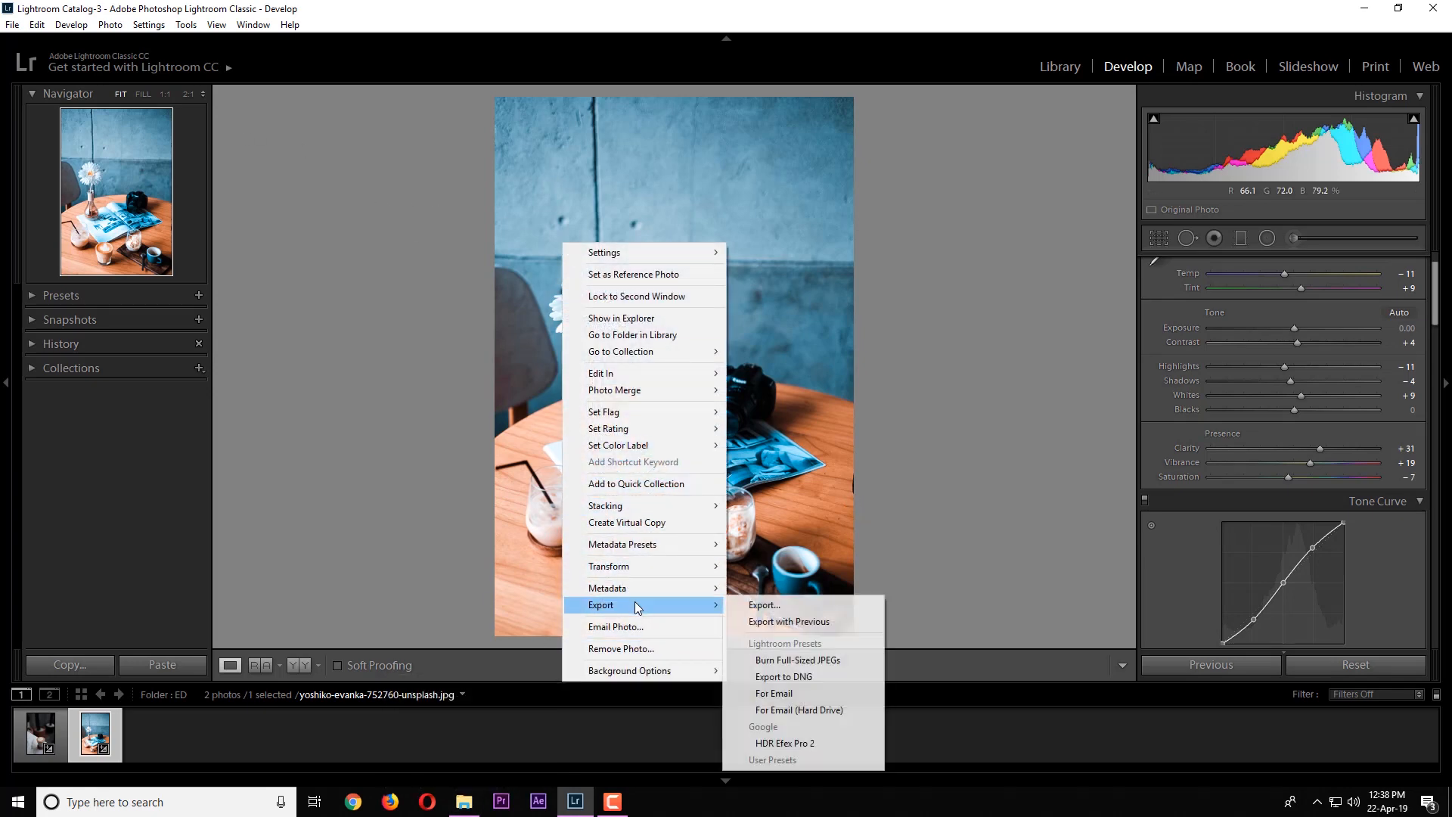
pyautogui.click(765, 605)
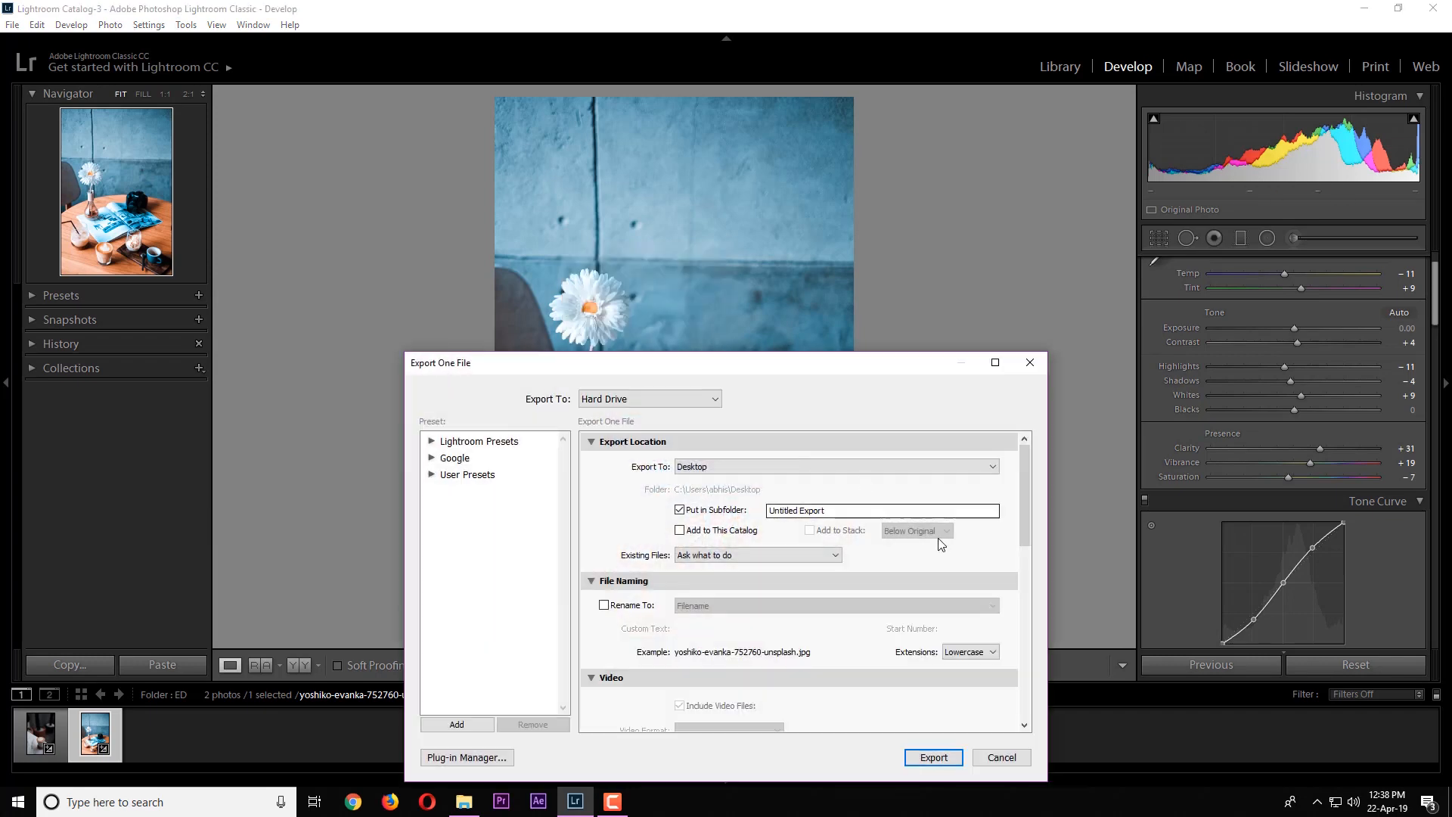
pyautogui.moveTo(1027, 505); pyautogui.dragTo(1024, 578)
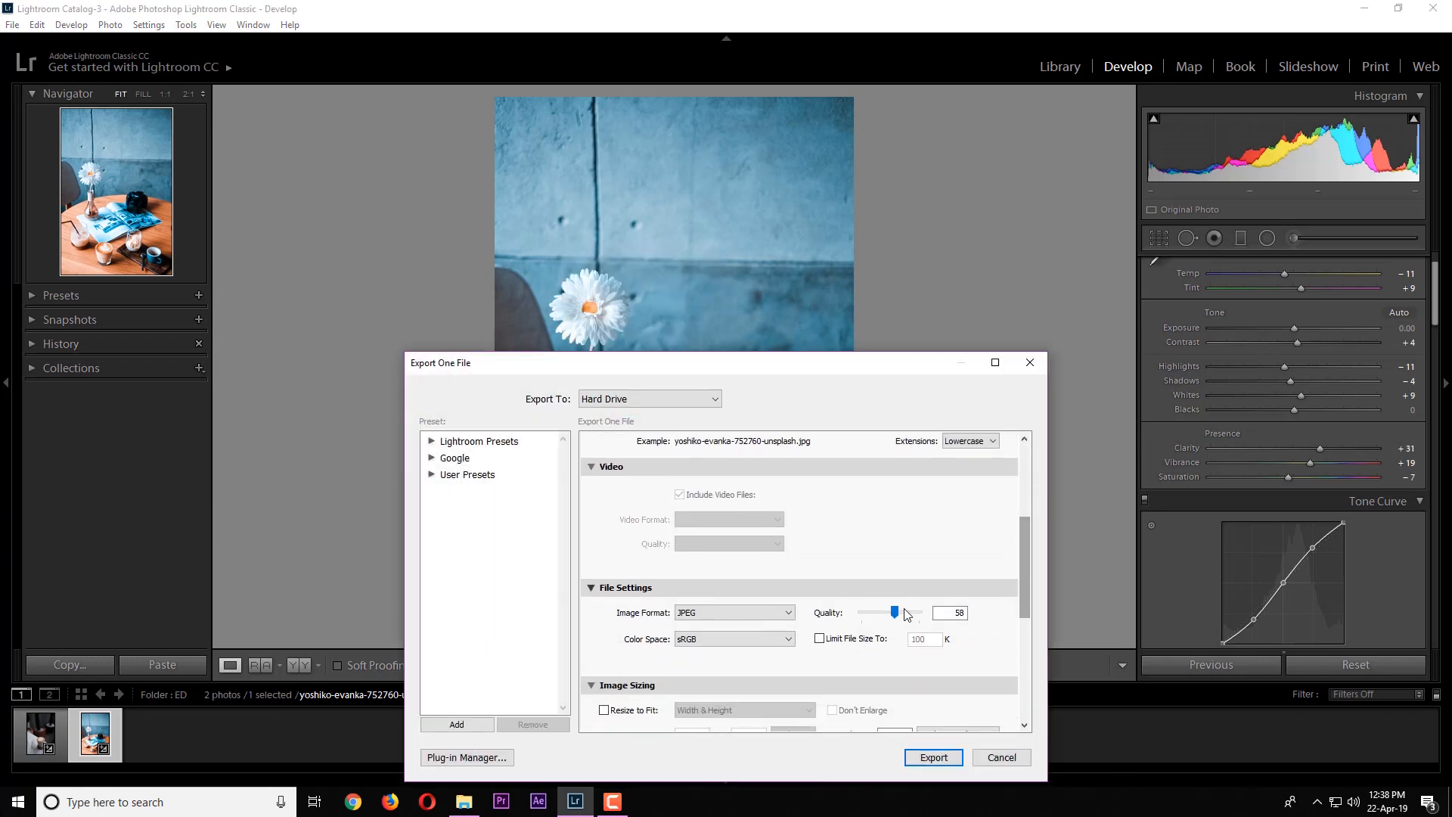
pyautogui.click(953, 616)
pyautogui.click(935, 758)
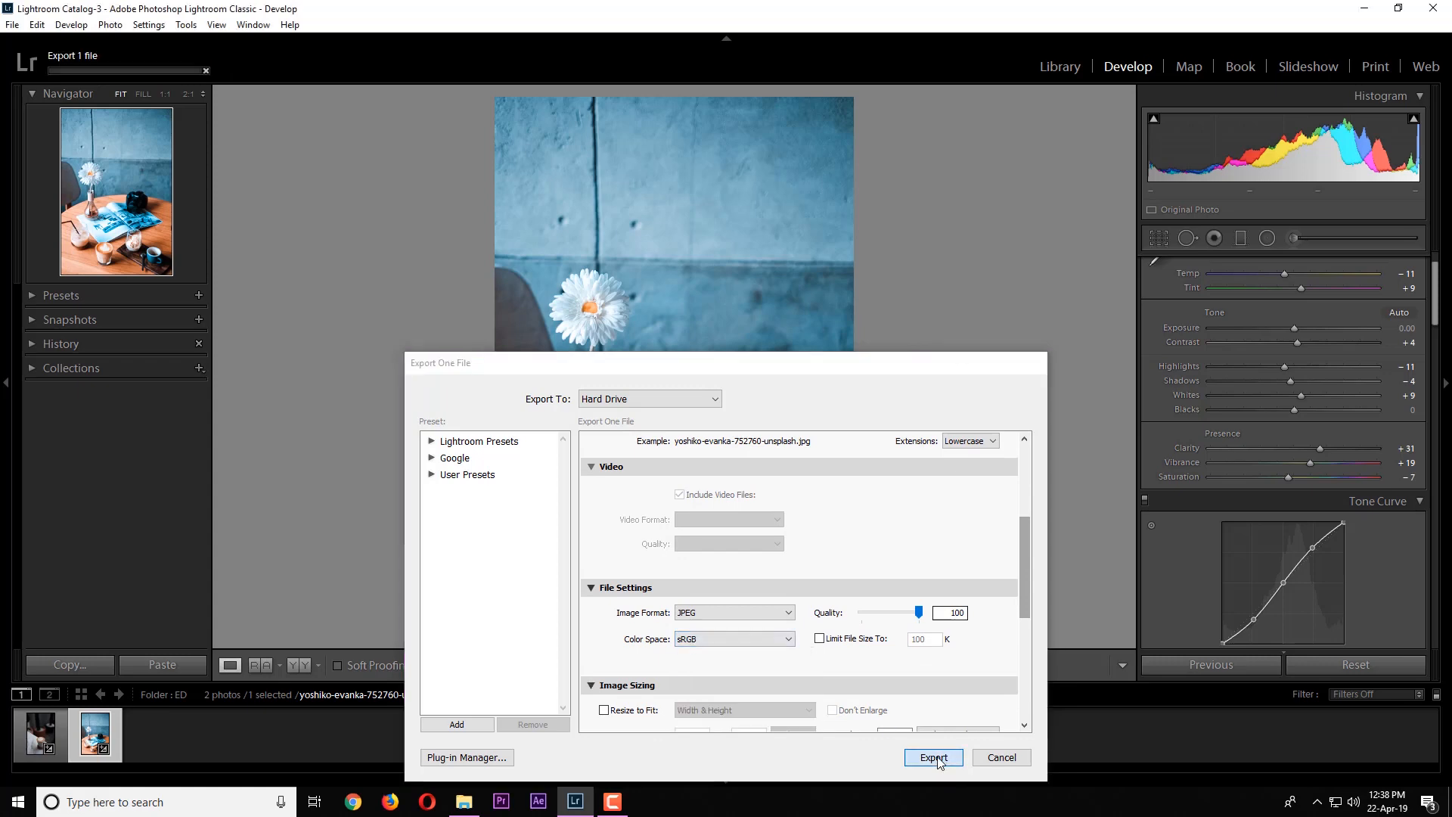